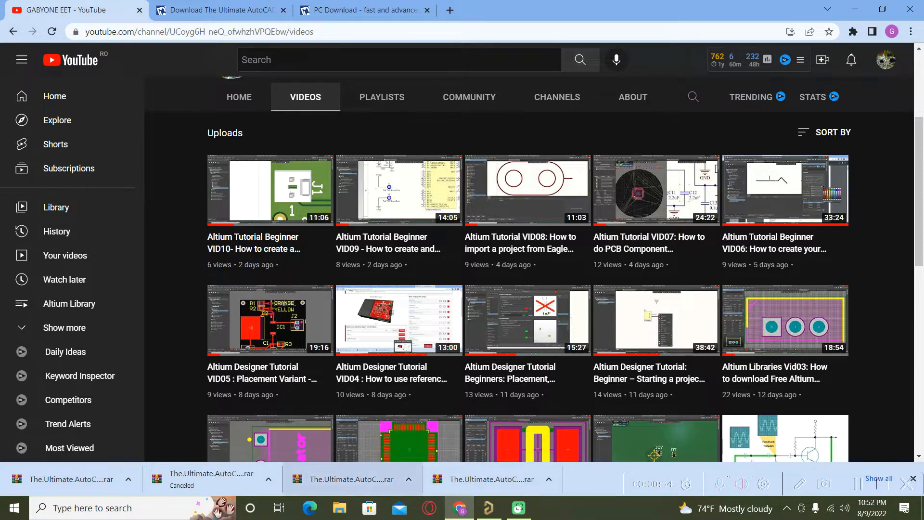
# Switch from the YouTube browser to Altium Designer showing MicrophoneArray.PcbDoc
pyautogui.click(496, 513)
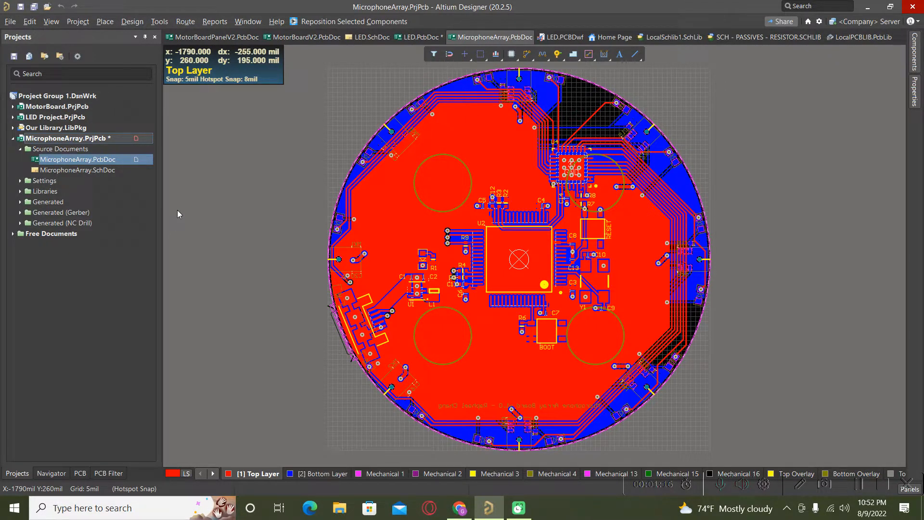
# Switch the MicrophoneArray board to 3D view mode
pyautogui.press('3')
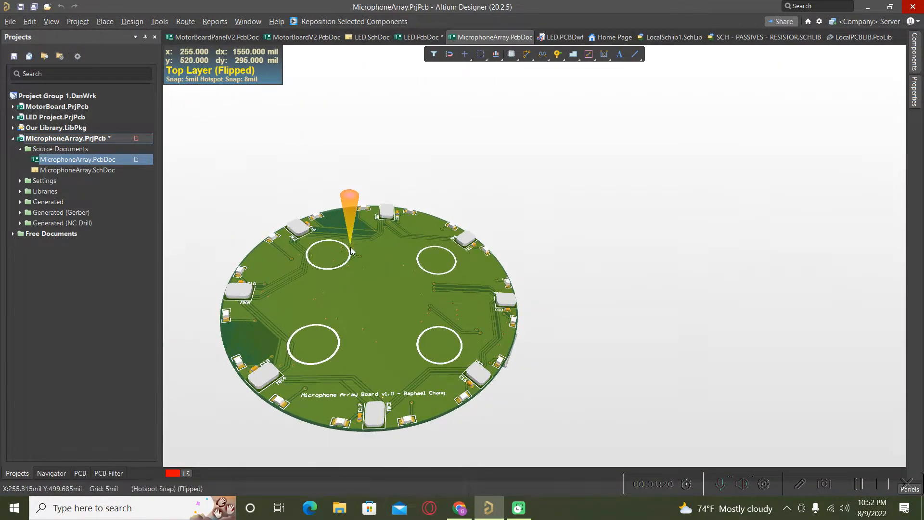
pyautogui.scroll(-1, 427, 256)
pyautogui.scroll(1, 427, 255)
pyautogui.scroll(-2, 344, 201)
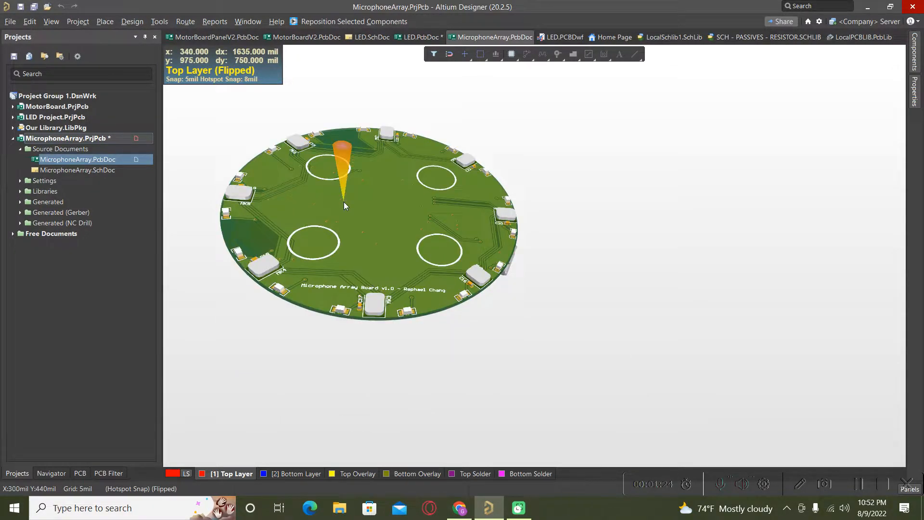
pyautogui.scroll(1, 344, 201)
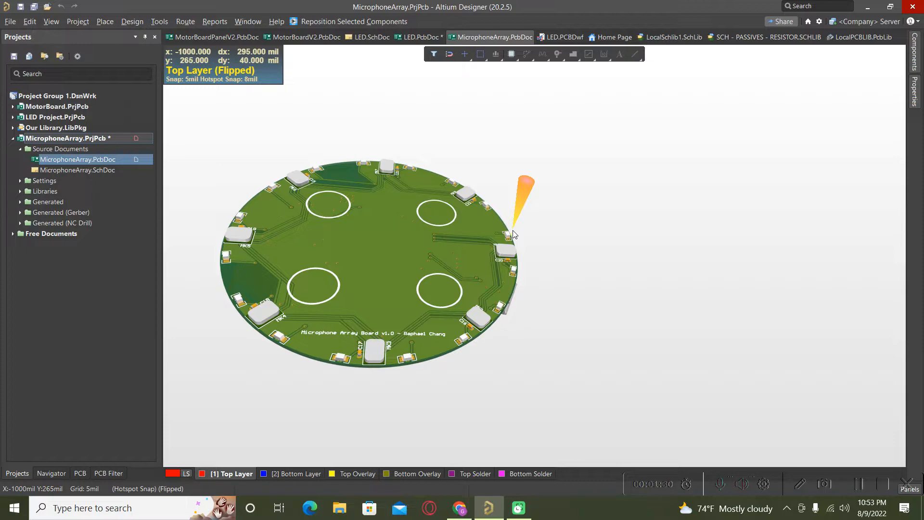
# Flip the 3D board three times to show the component side, then zoom out
pyautogui.press('v')
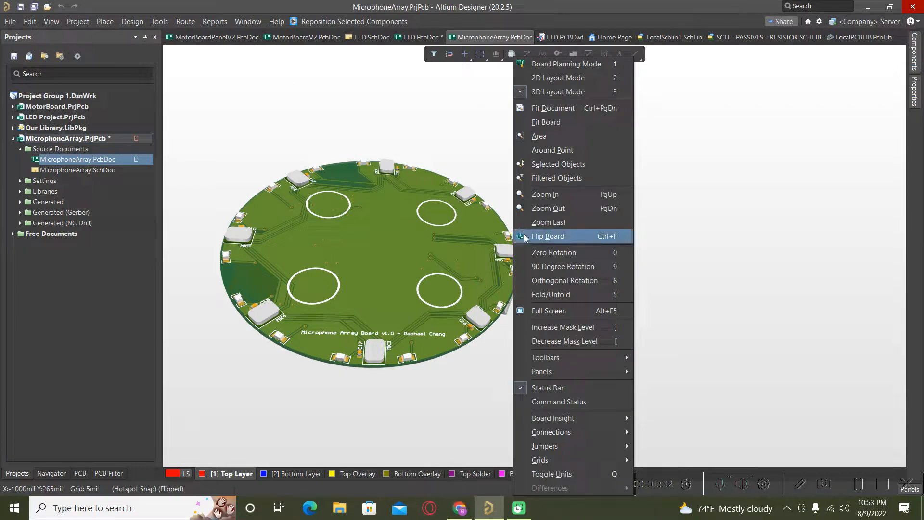
pyautogui.click(522, 240)
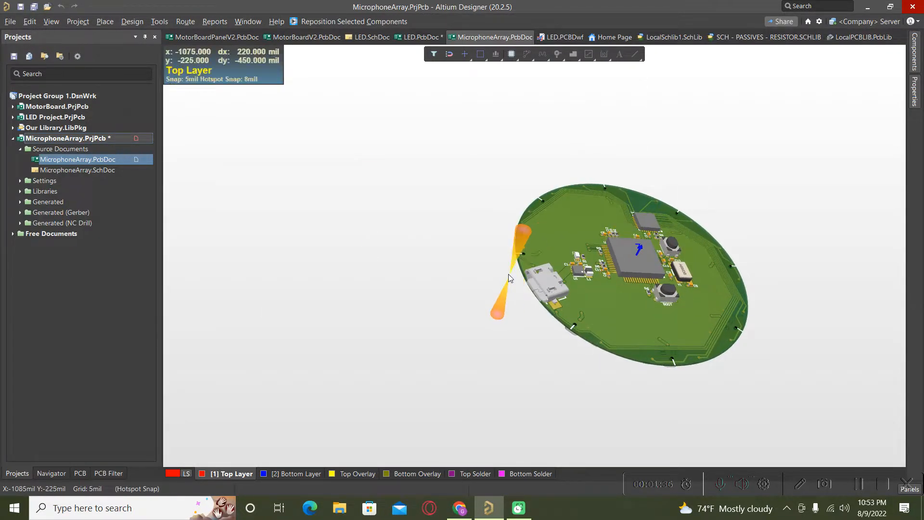
pyautogui.press('v')
pyautogui.click(528, 234)
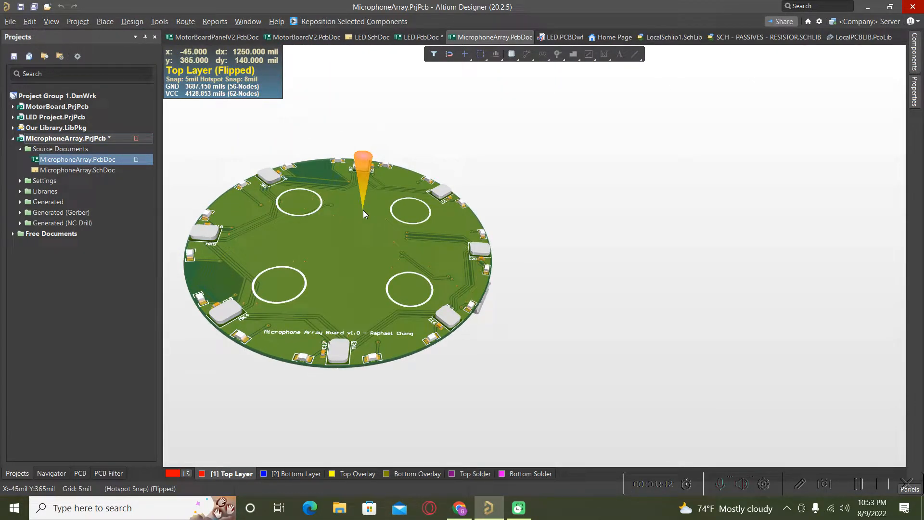
pyautogui.press('v')
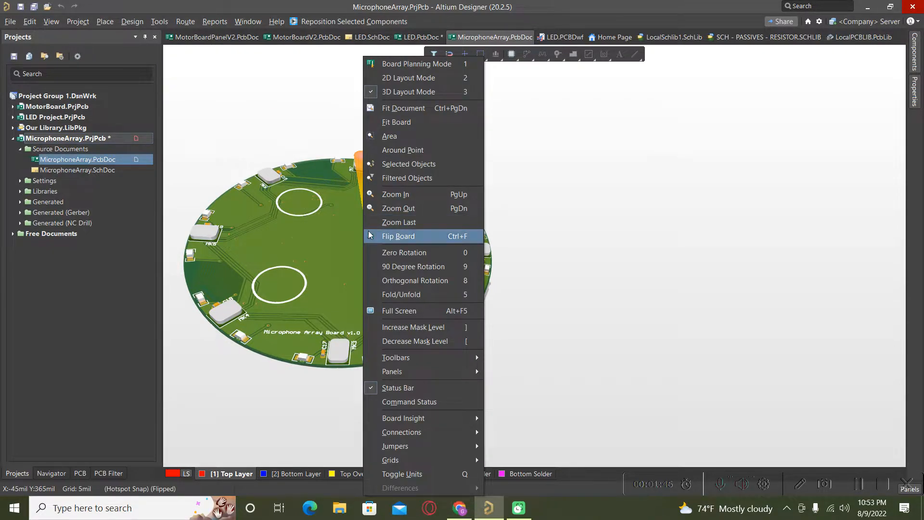
pyautogui.click(369, 230)
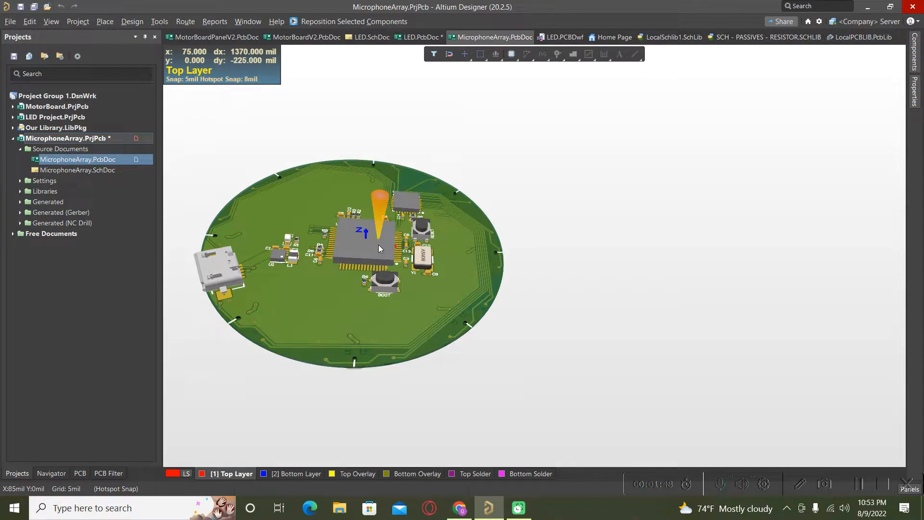
pyautogui.keyDown('ctrl'); pyautogui.scroll(-3, 487, 258); pyautogui.keyUp('ctrl')
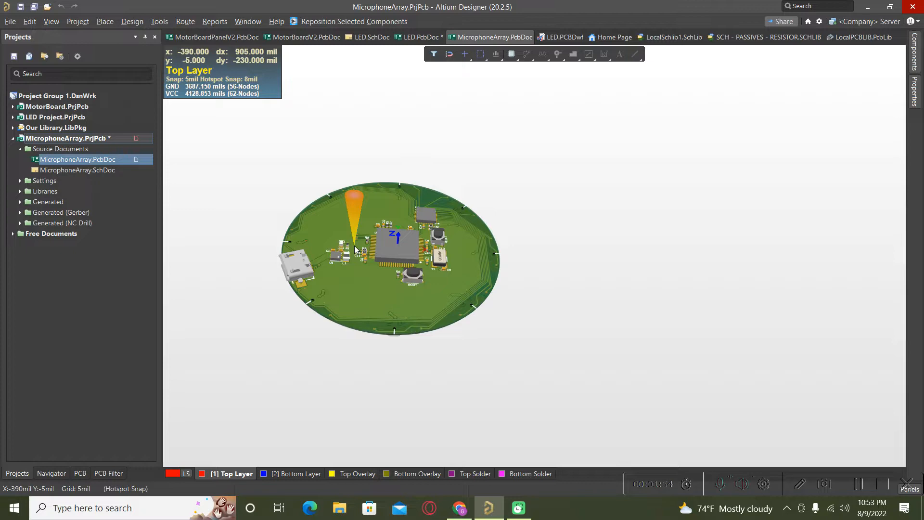
pyautogui.press('shift')
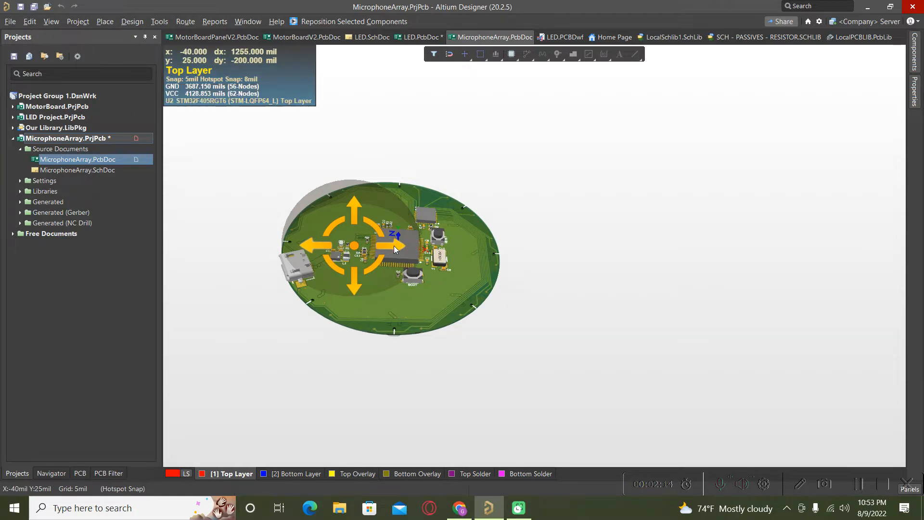
# Orbit the 3D board through several tilted angles to inspect its faces
pyautogui.moveTo(394, 246)
pyautogui.keyDown('shift'); pyautogui.mouseDown(button='right')
pyautogui.moveTo(534, 249)
pyautogui.moveTo(418, 283)
pyautogui.moveTo(478, 242)
pyautogui.moveTo(412, 254)
pyautogui.moveTo(177, 250)
pyautogui.moveTo(394, 260)
pyautogui.mouseUp(button='right'); pyautogui.keyUp('shift')
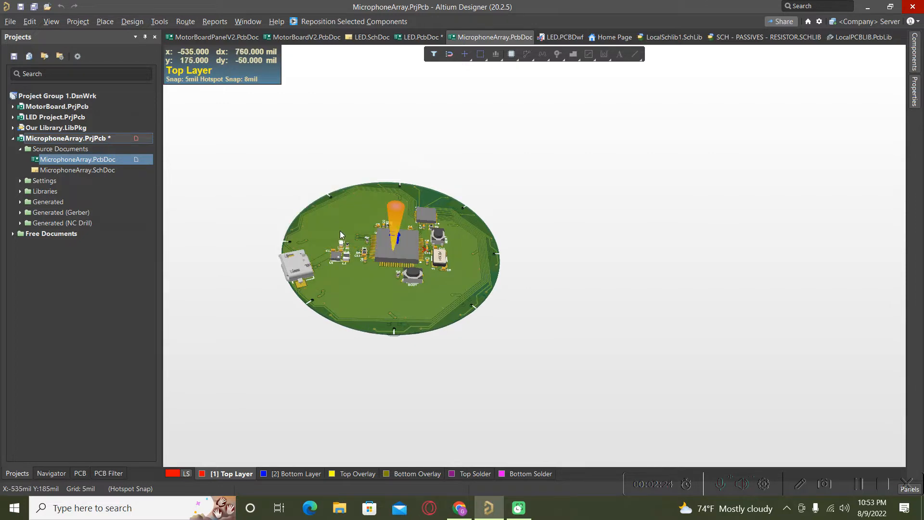
pyautogui.press('shift')
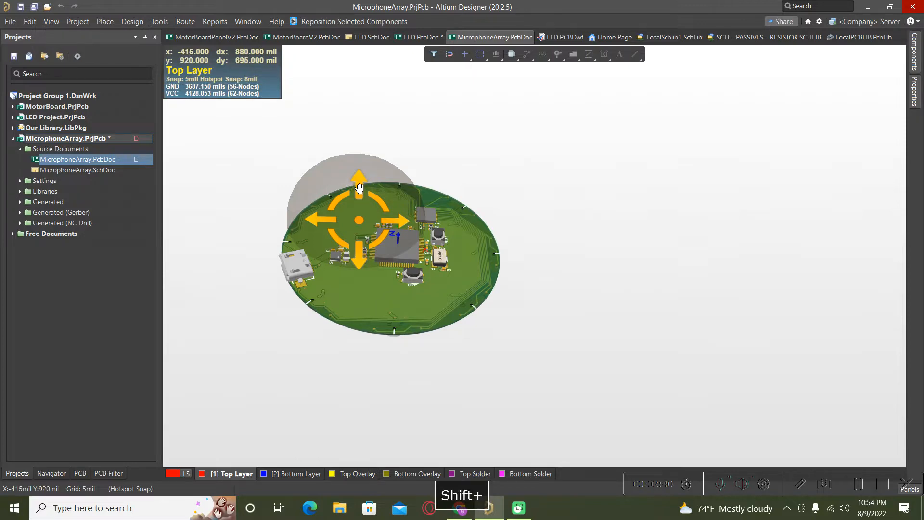
pyautogui.keyDown('shift'); pyautogui.moveTo(359, 188); pyautogui.dragTo(322, 174, button='right'); pyautogui.keyUp('shift')
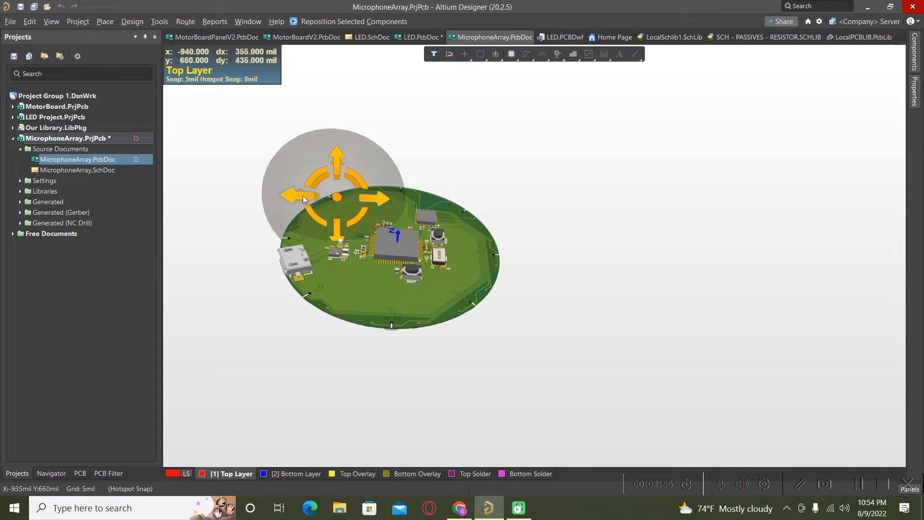
pyautogui.keyDown('shift'); pyautogui.moveTo(302, 195); pyautogui.dragTo(342, 235, button='right'); pyautogui.keyUp('shift')
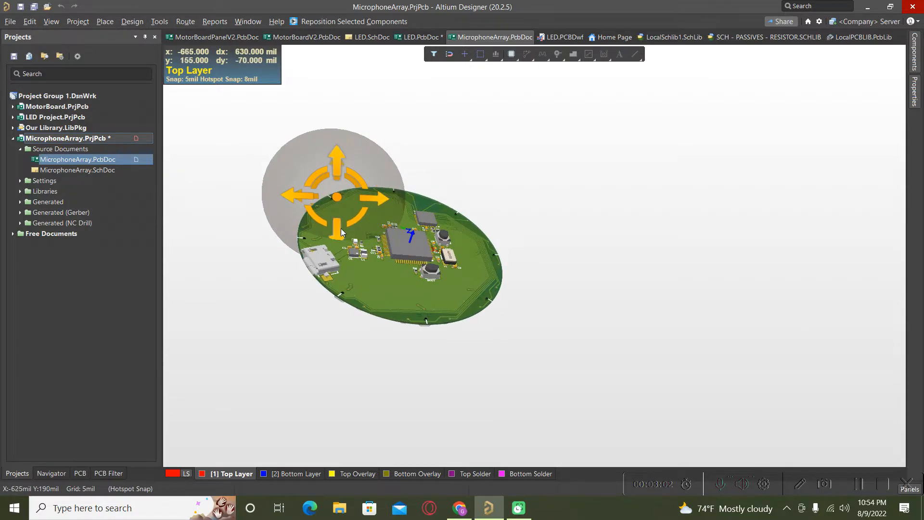
pyautogui.keyDown('shift'); pyautogui.moveTo(342, 165); pyautogui.dragTo(323, 195, button='right'); pyautogui.keyUp('shift')
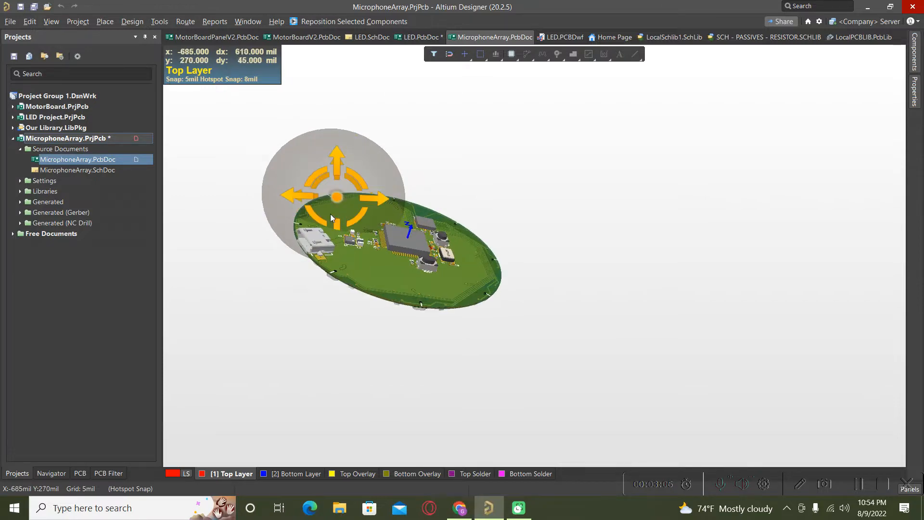
pyautogui.press('shift')
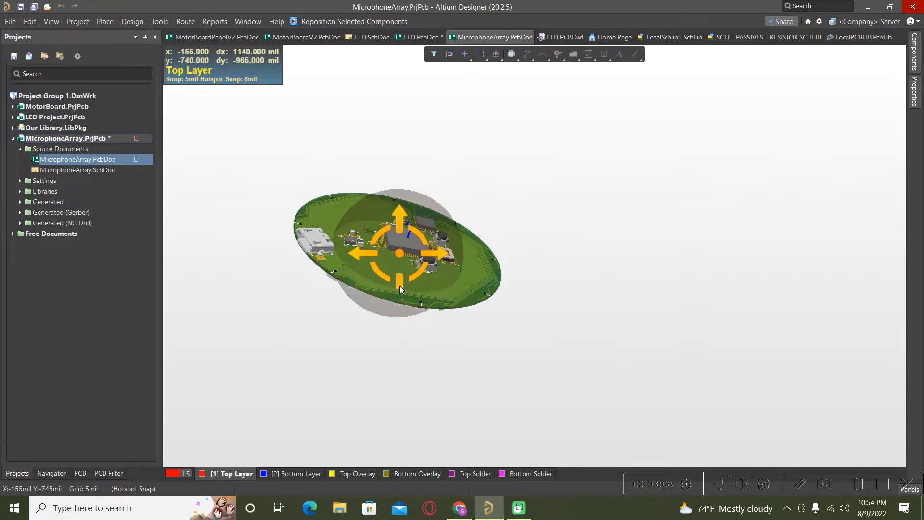
# Orbit the board further until it sits nearly edge-on
pyautogui.keyDown('shift'); pyautogui.moveTo(400, 226); pyautogui.dragTo(408, 63, button='right'); pyautogui.keyUp('shift')
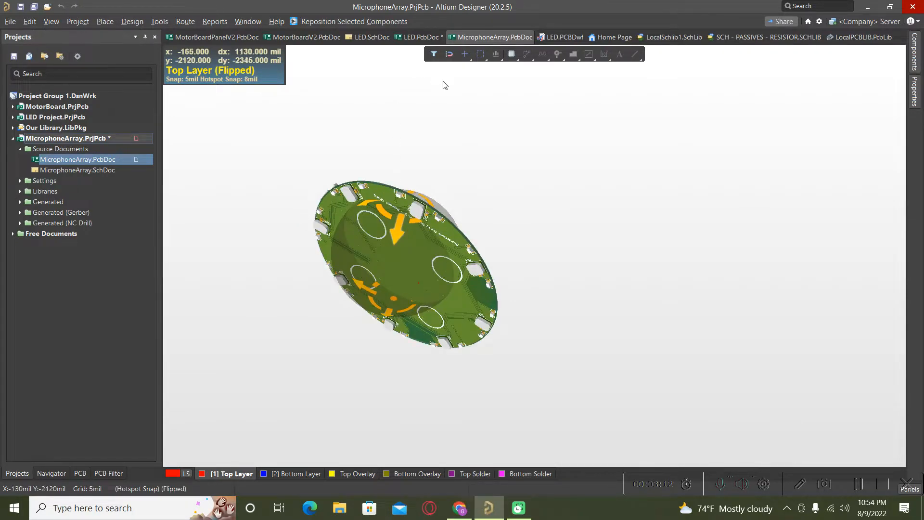
pyautogui.press('shift')
pyautogui.keyDown('shift'); pyautogui.moveTo(389, 240); pyautogui.dragTo(544, 217, button='right'); pyautogui.keyUp('shift')
pyautogui.press('shift')
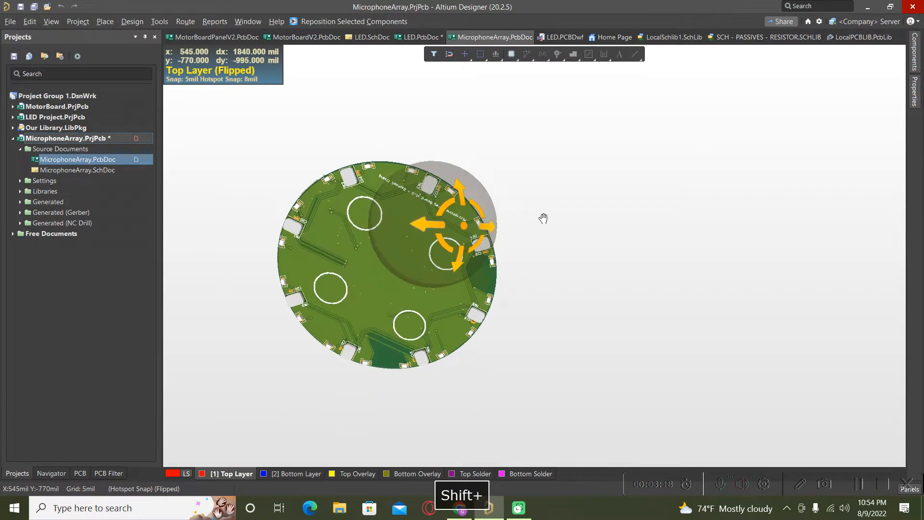
pyautogui.press('shift')
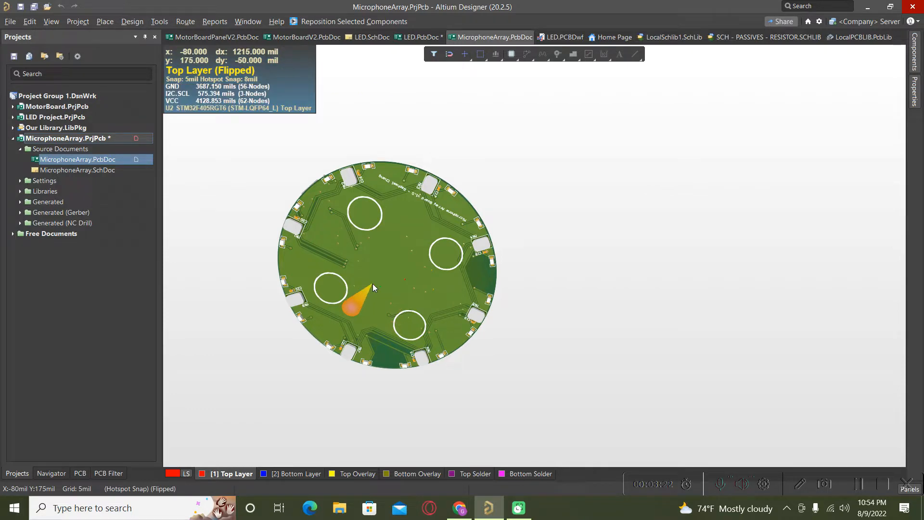
pyautogui.press('shift')
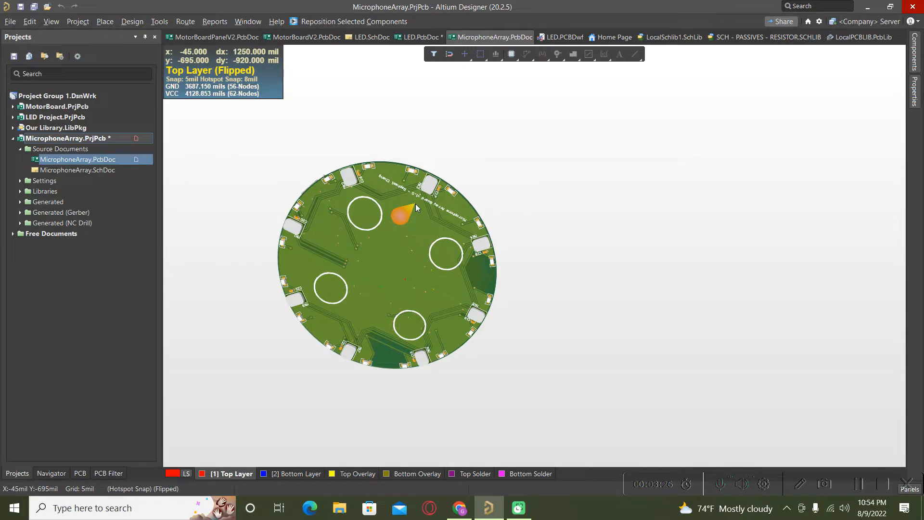
pyautogui.press('shift')
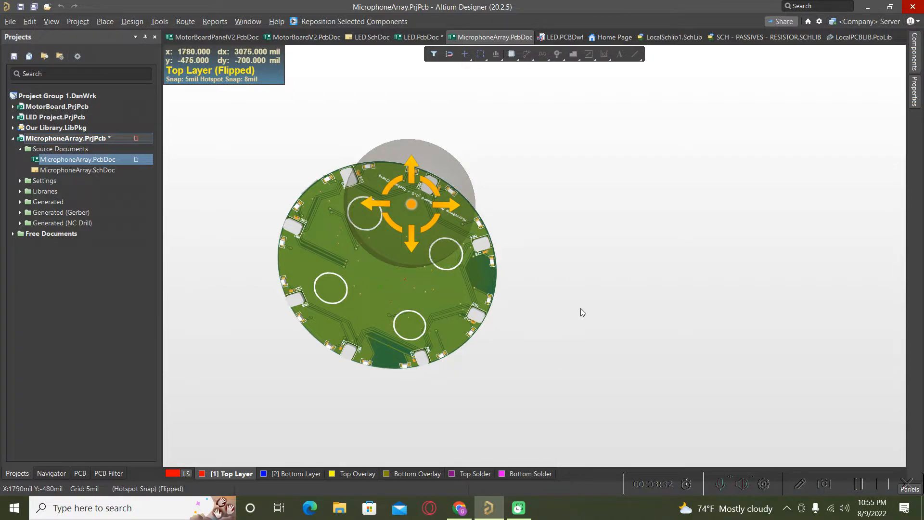
pyautogui.keyDown('shift'); pyautogui.moveTo(583, 307); pyautogui.dragTo(530, 272, button='right'); pyautogui.keyUp('shift')
# Zoom in and orbit the 3D board from edge-on back to face-on
pyautogui.rightClick(529, 273)
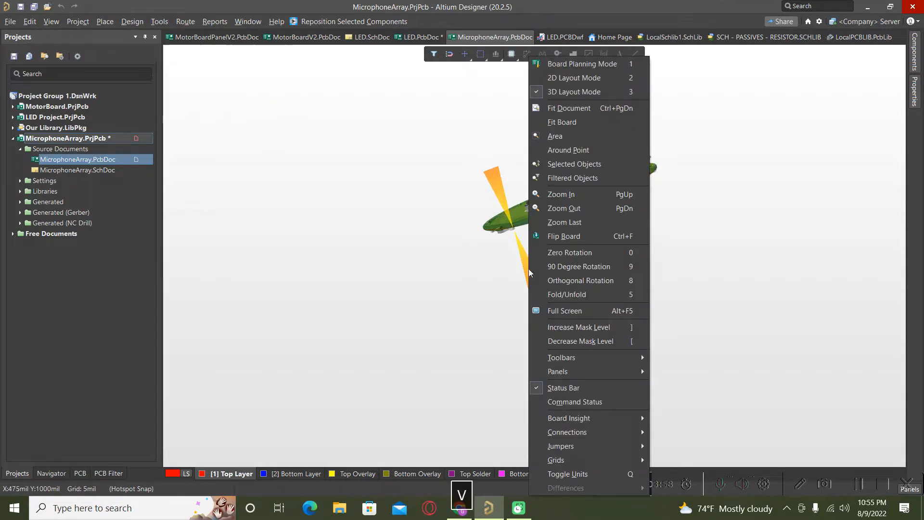
pyautogui.click(559, 199)
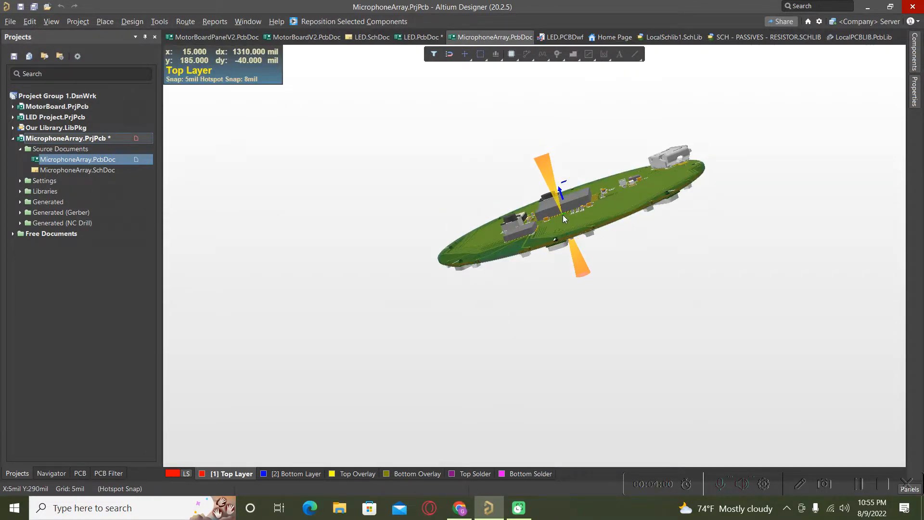
pyautogui.moveTo(580, 255)
pyautogui.keyDown('shift'); pyautogui.mouseDown(button='right')
pyautogui.moveTo(606, 319)
pyautogui.moveTo(584, 262)
pyautogui.mouseUp(button='right'); pyautogui.keyUp('shift')
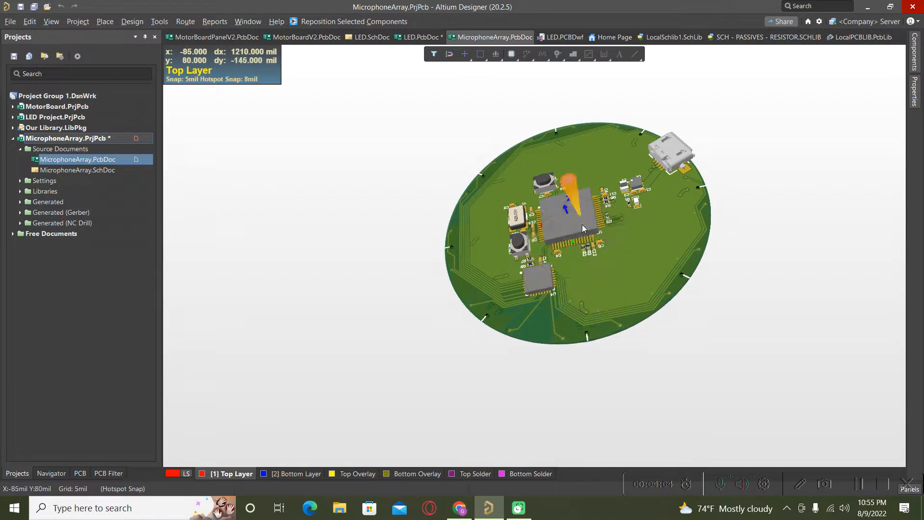
pyautogui.press('shift')
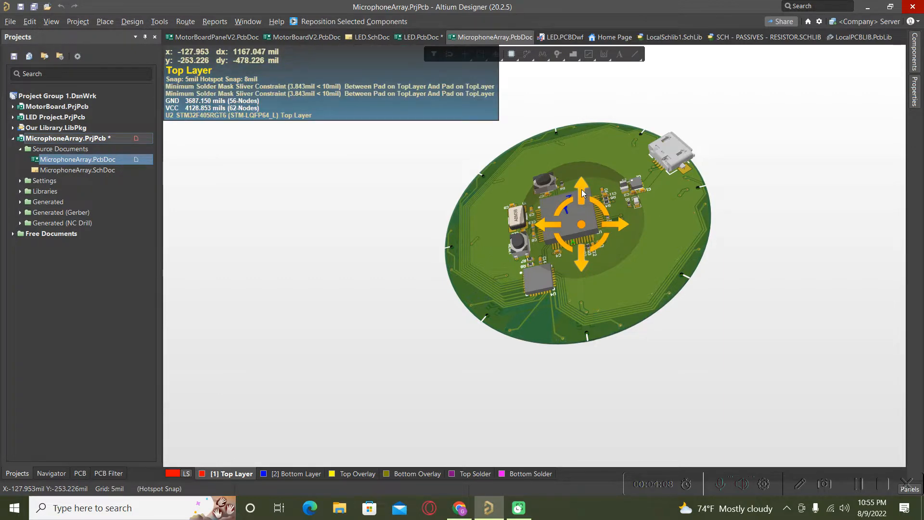
pyautogui.press('shift')
pyautogui.keyDown('shift'); pyautogui.moveTo(584, 162); pyautogui.dragTo(606, 185, button='right'); pyautogui.keyUp('shift')
pyautogui.press('shift')
pyautogui.press('shift')
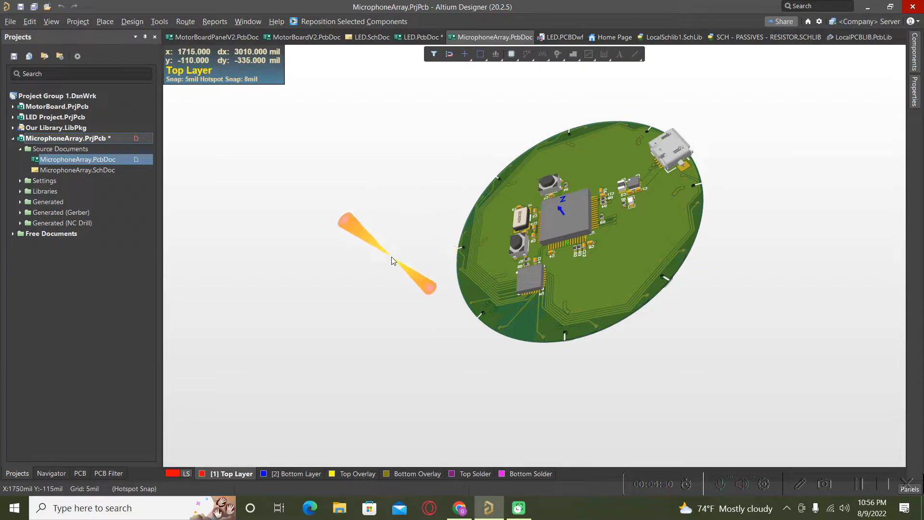
pyautogui.keyDown('shift'); pyautogui.moveTo(389, 256); pyautogui.dragTo(492, 320, button='right'); pyautogui.keyUp('shift')
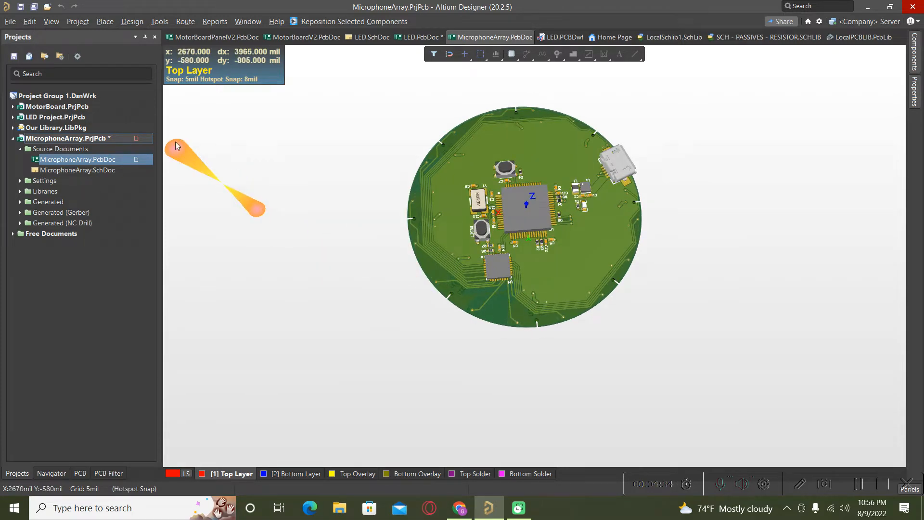
# Pan the 3D board and fit the whole document in view with V, F
pyautogui.click(52, 22)
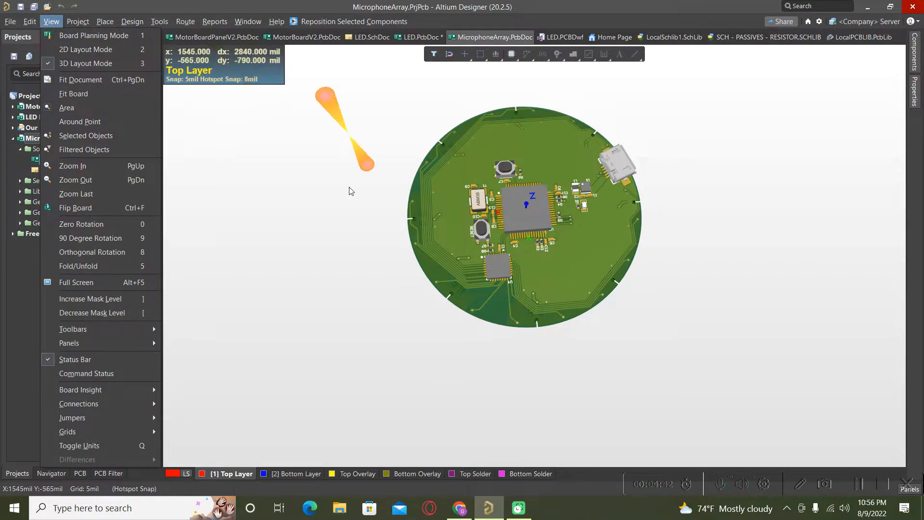
pyautogui.keyDown('ctrl'); pyautogui.scroll(-5, 393, 227); pyautogui.keyUp('ctrl')
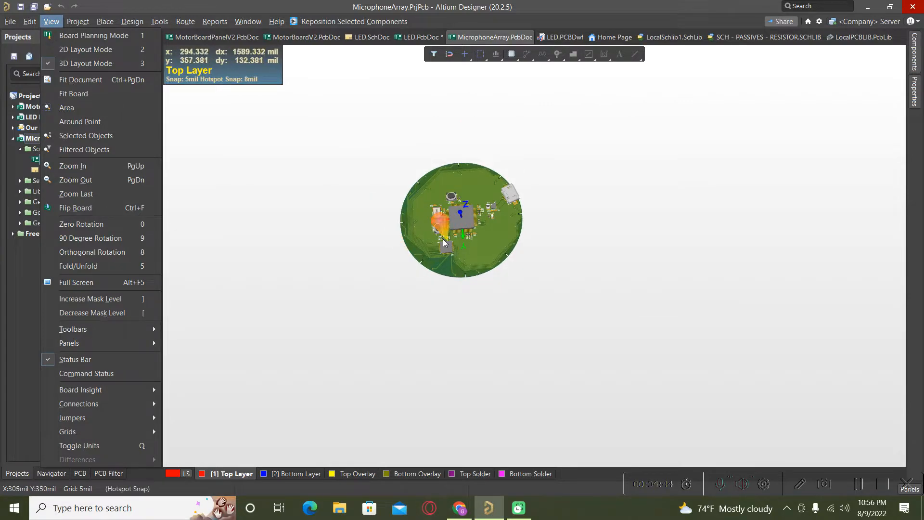
pyautogui.moveTo(426, 236); pyautogui.dragTo(268, 117, button='right')
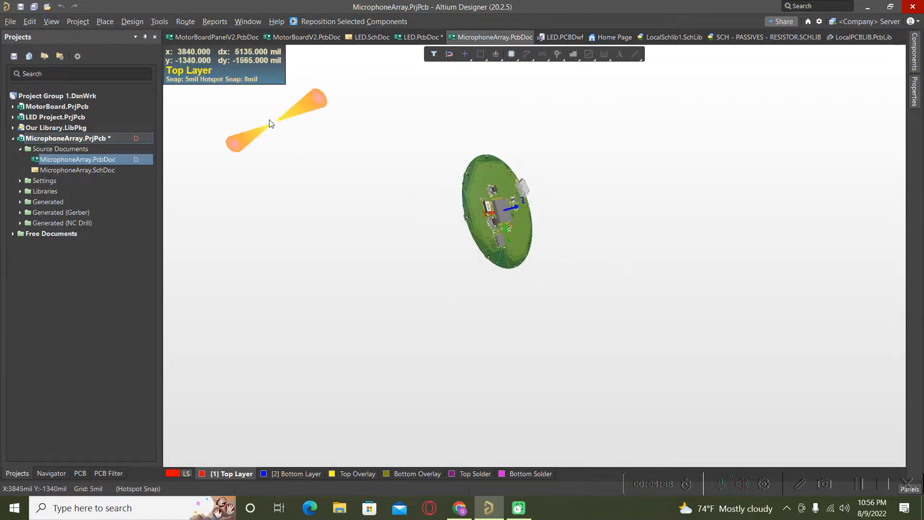
pyautogui.click(51, 21)
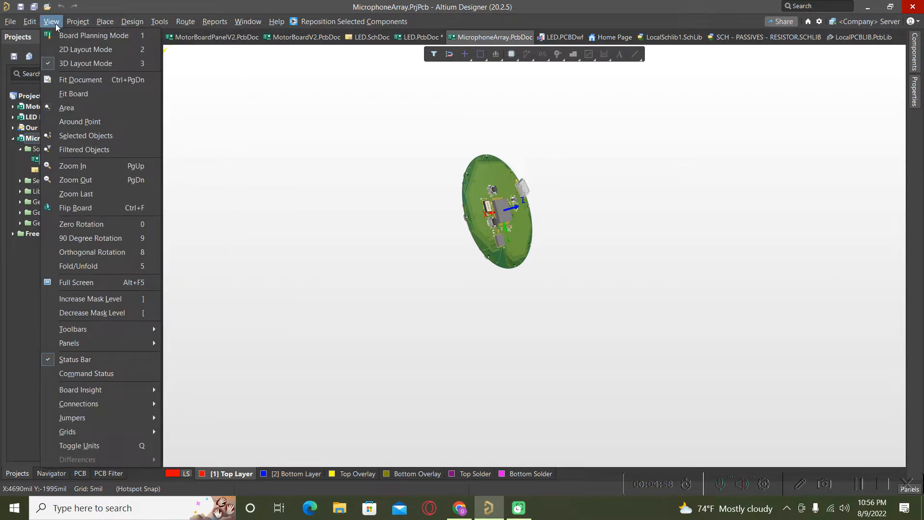
pyautogui.click(56, 24)
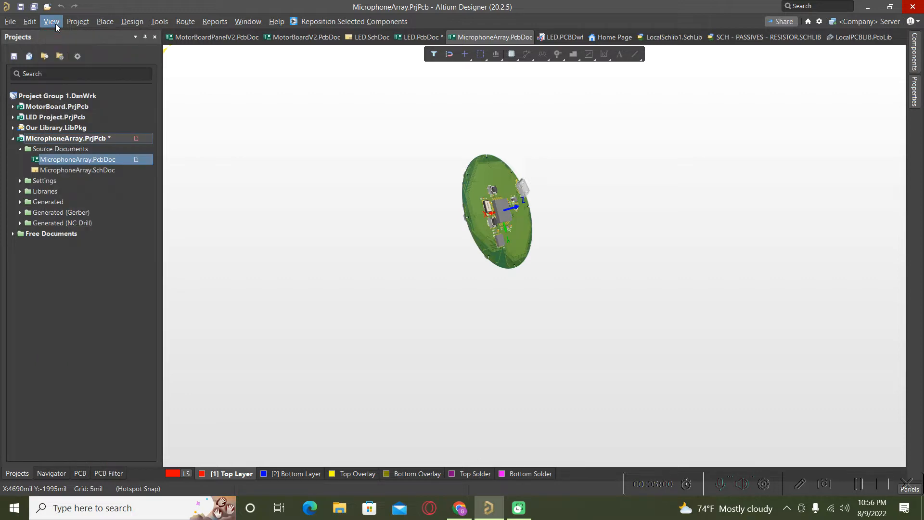
pyautogui.press('v')
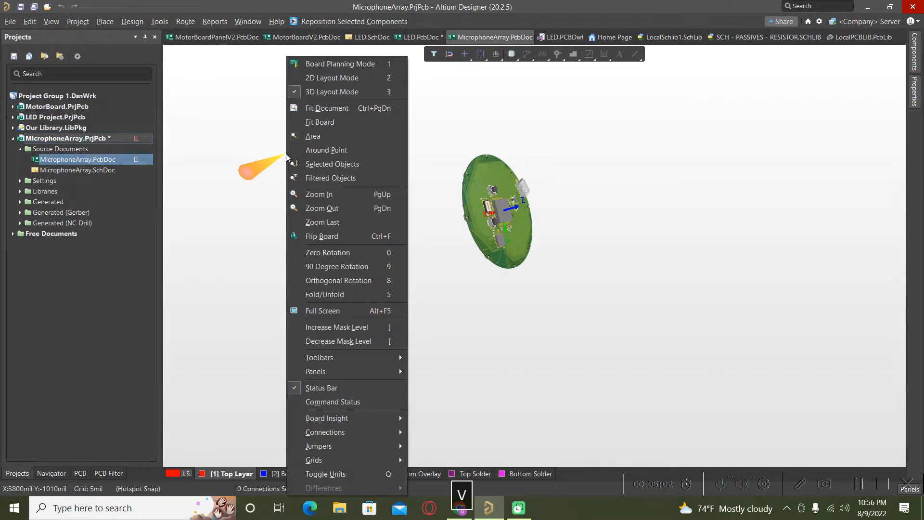
pyautogui.press('f')
# Rotate the board to a top-down view and return to 2D Layout Mode
pyautogui.keyDown('shift'); pyautogui.moveTo(481, 219); pyautogui.dragTo(331, 228, button='right'); pyautogui.keyUp('shift')
pyautogui.keyDown('ctrl'); pyautogui.scroll(-4, 357, 275); pyautogui.keyUp('ctrl')
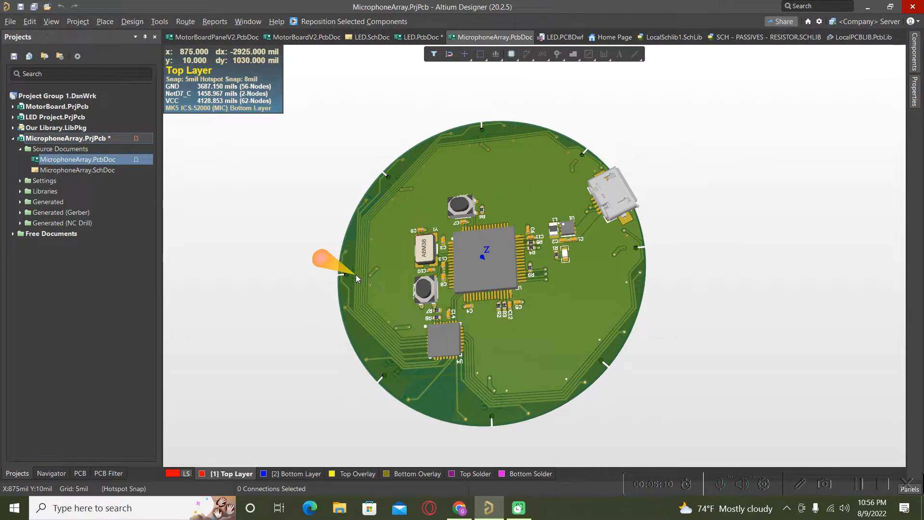
pyautogui.moveTo(356, 274); pyautogui.dragTo(285, 277)
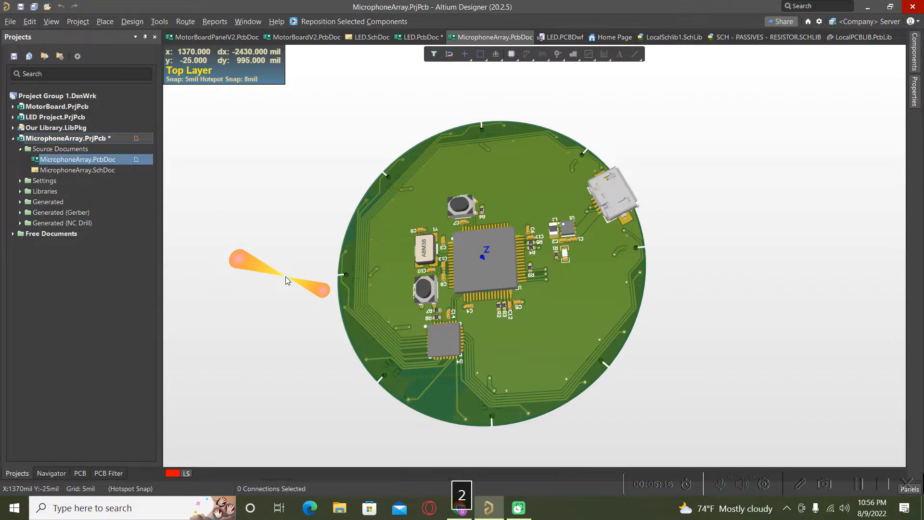
pyautogui.press('2')
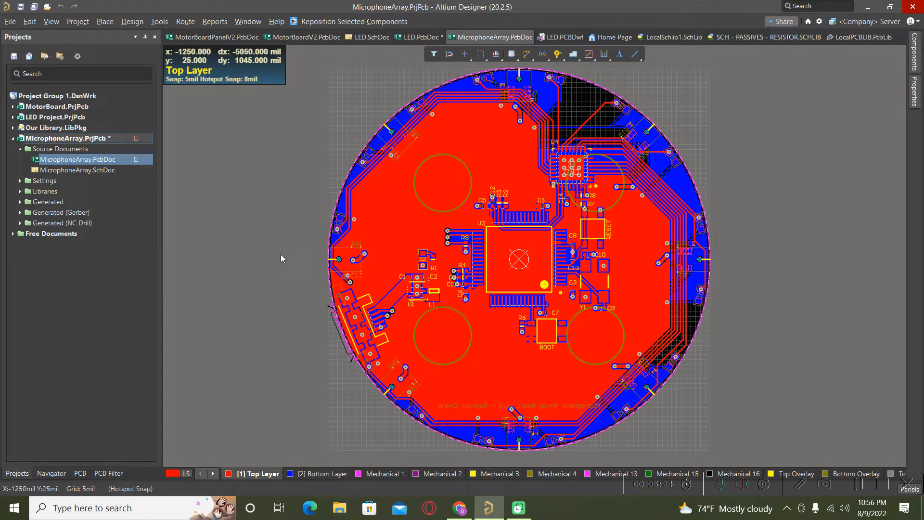
# Export the board as PDF3D to MicrophoneArray.pdf on the Desktop
pyautogui.click(9, 22)
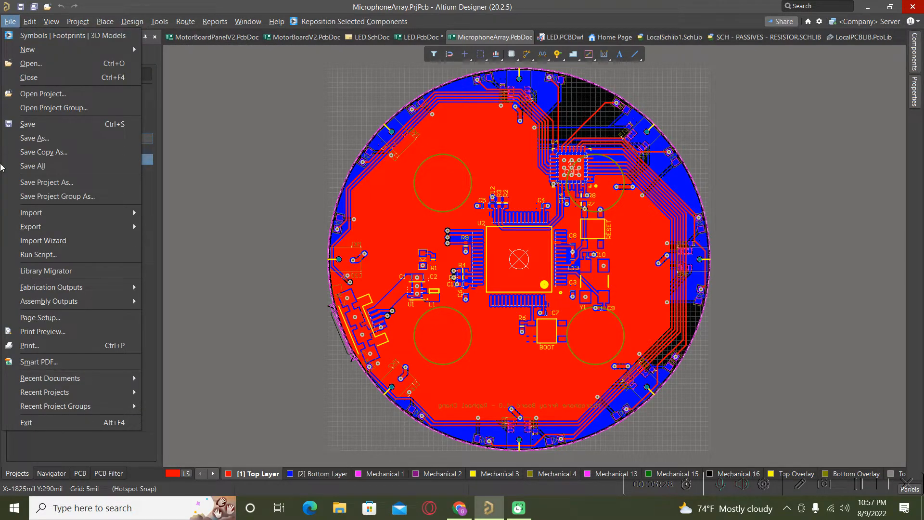
pyautogui.moveTo(30, 230)
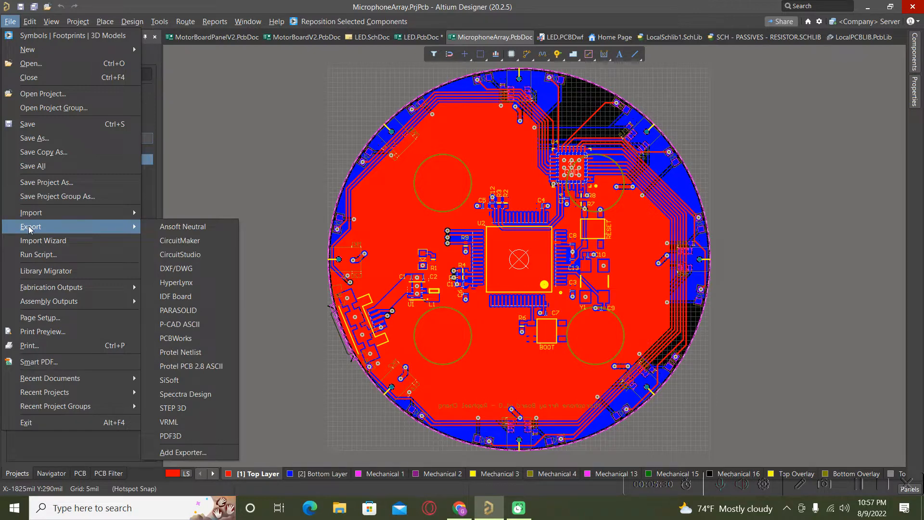
pyautogui.click(179, 437)
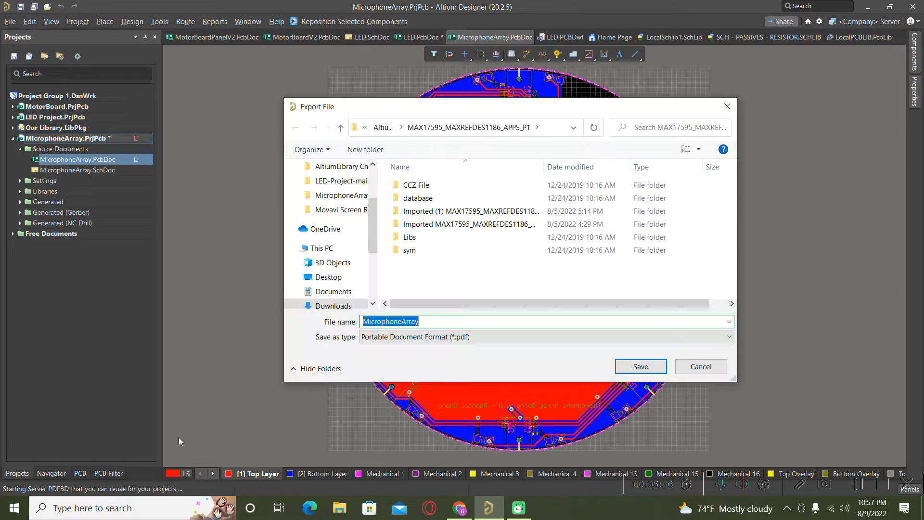
pyautogui.moveTo(374, 223); pyautogui.dragTo(374, 191)
pyautogui.click(329, 190)
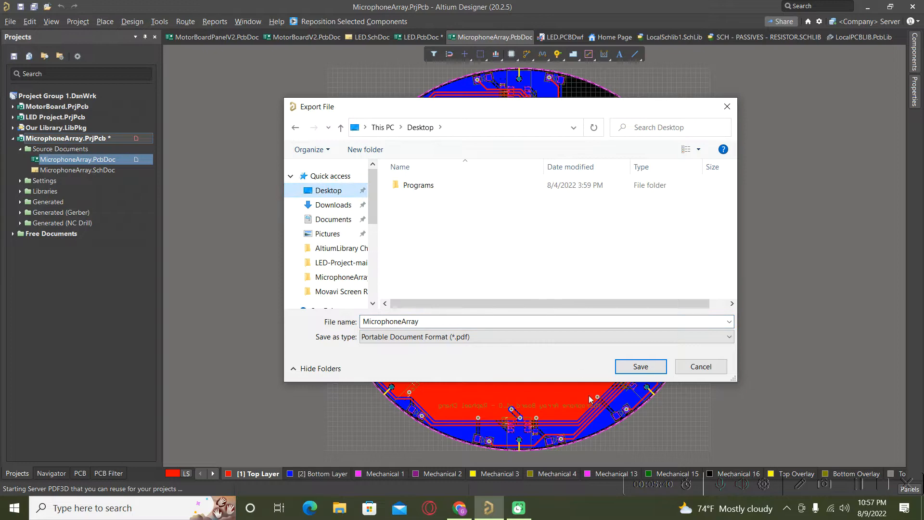
pyautogui.click(638, 369)
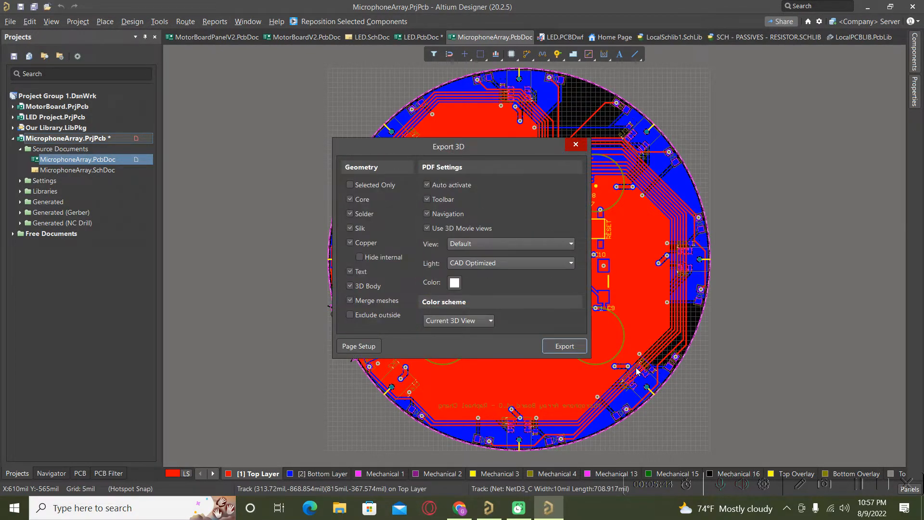
pyautogui.click(568, 347)
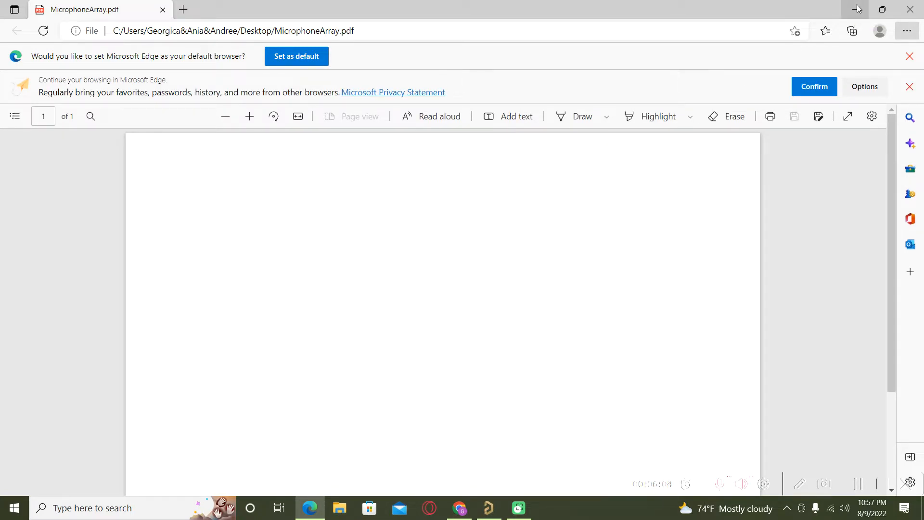
# Minimize the windows and open MicrophoneArray.pdf from the desktop, then minimize Edge
pyautogui.click(859, 8)
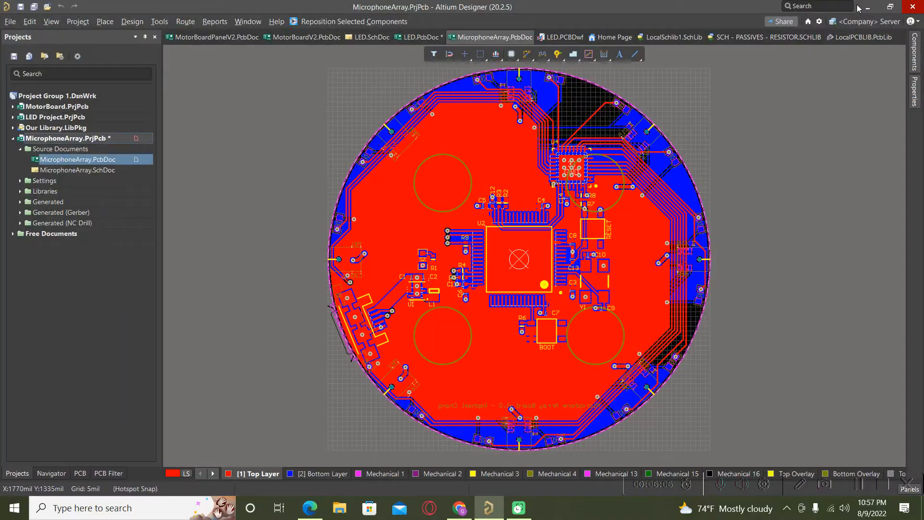
pyautogui.click(869, 9)
pyautogui.click(869, 9)
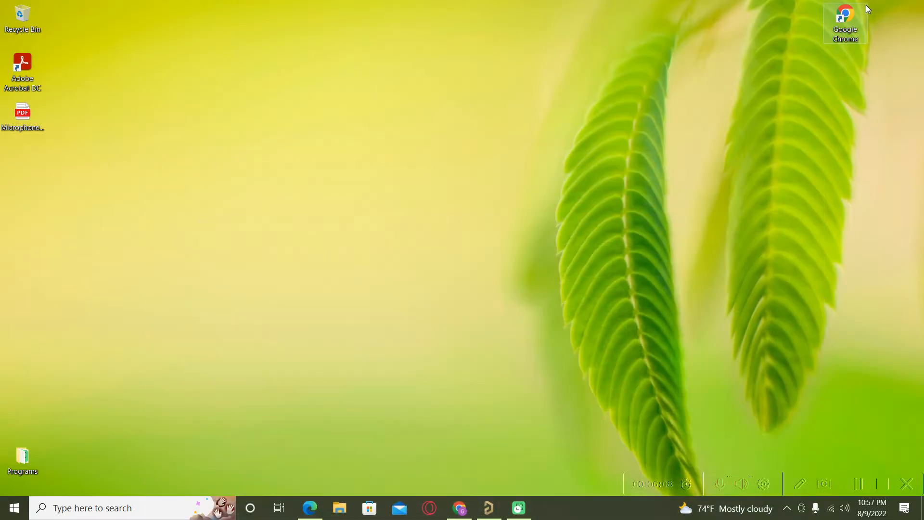
pyautogui.doubleClick(10, 119)
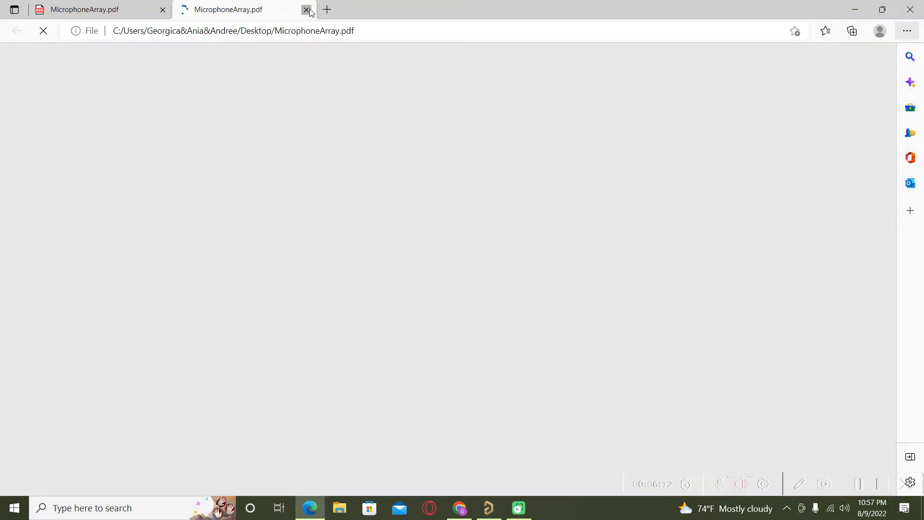
pyautogui.click(307, 9)
pyautogui.click(855, 9)
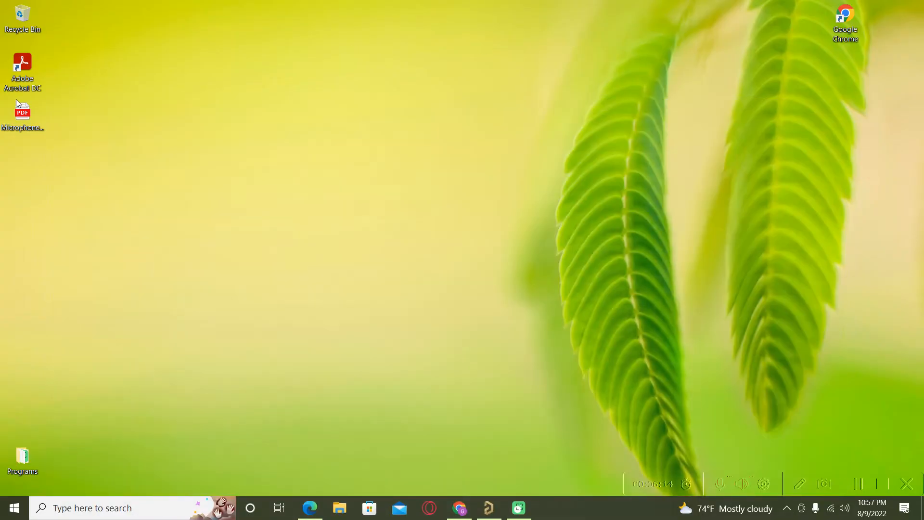
# Open MicrophoneArray.pdf with Adobe Acrobat DC instead
pyautogui.rightClick(17, 114)
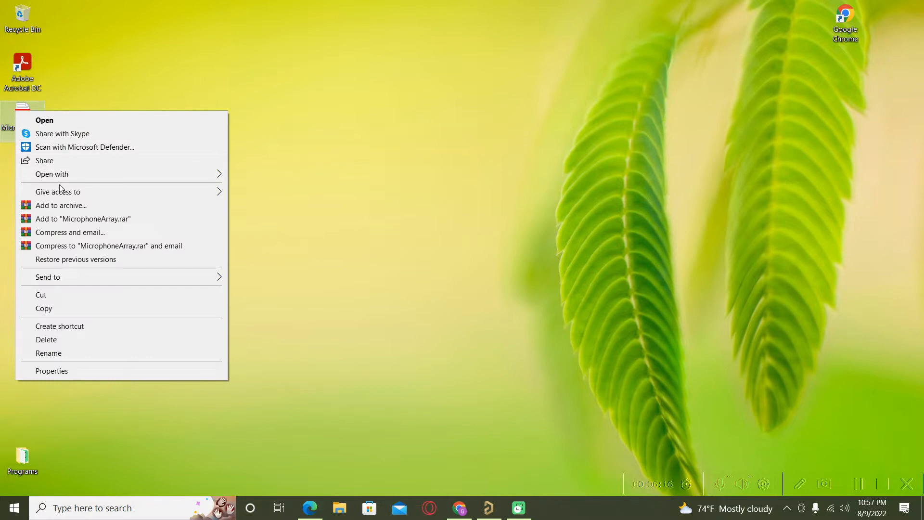
pyautogui.moveTo(62, 175)
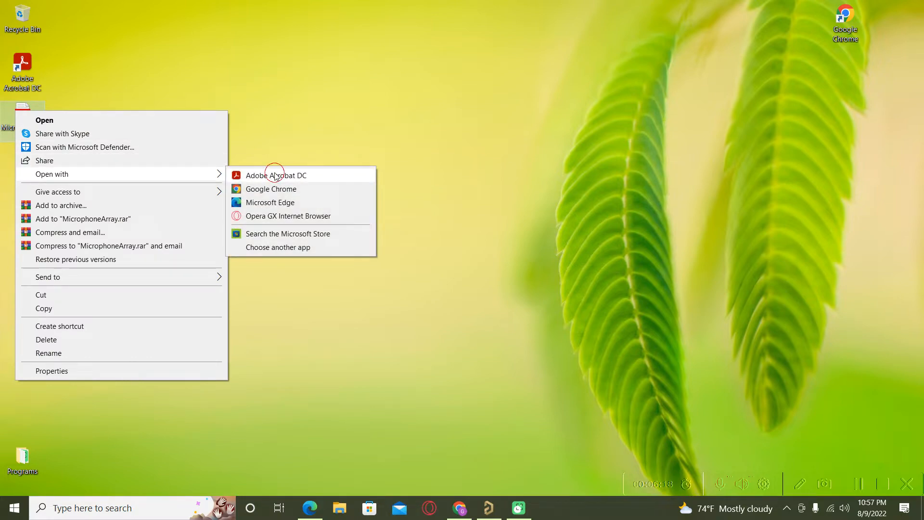
pyautogui.click(273, 176)
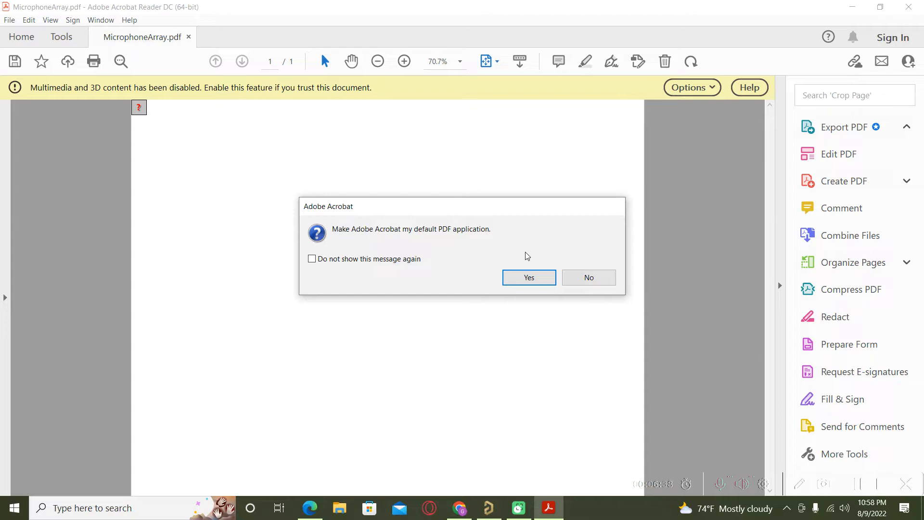
# Decline the default-app prompt, always trust MicrophoneArray.pdf, and activate its 3D model
pyautogui.click(599, 280)
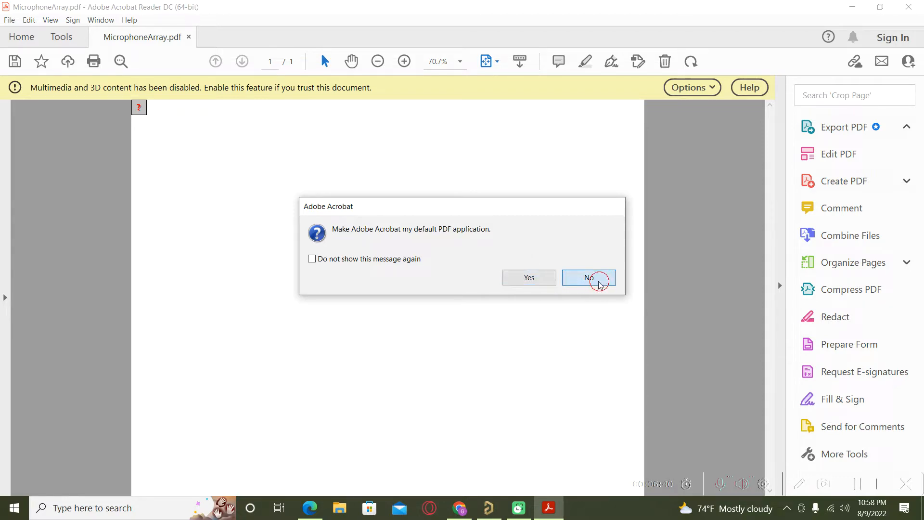
pyautogui.click(689, 87)
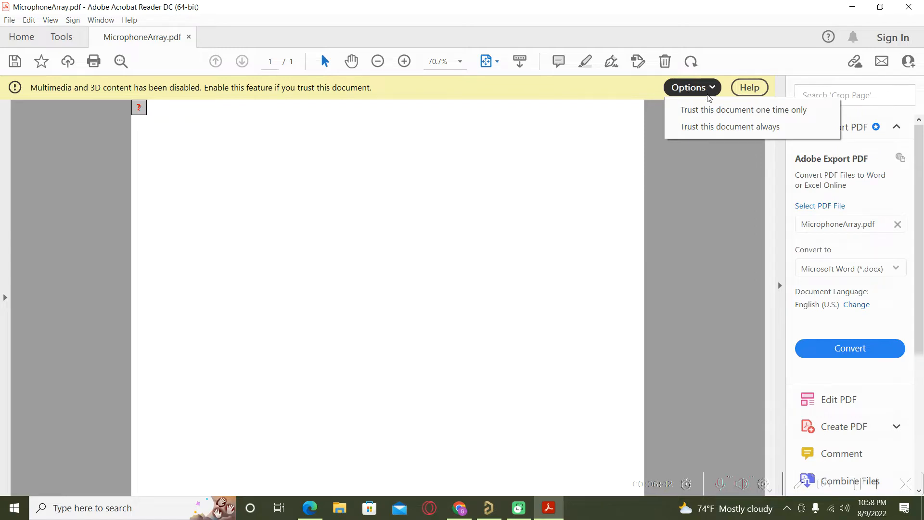
pyautogui.click(726, 112)
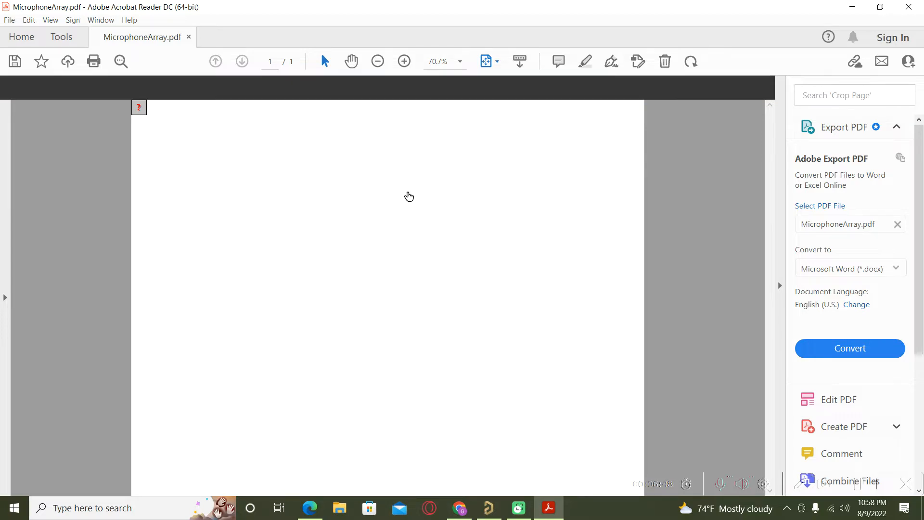
pyautogui.click(395, 250)
pyautogui.click(390, 259)
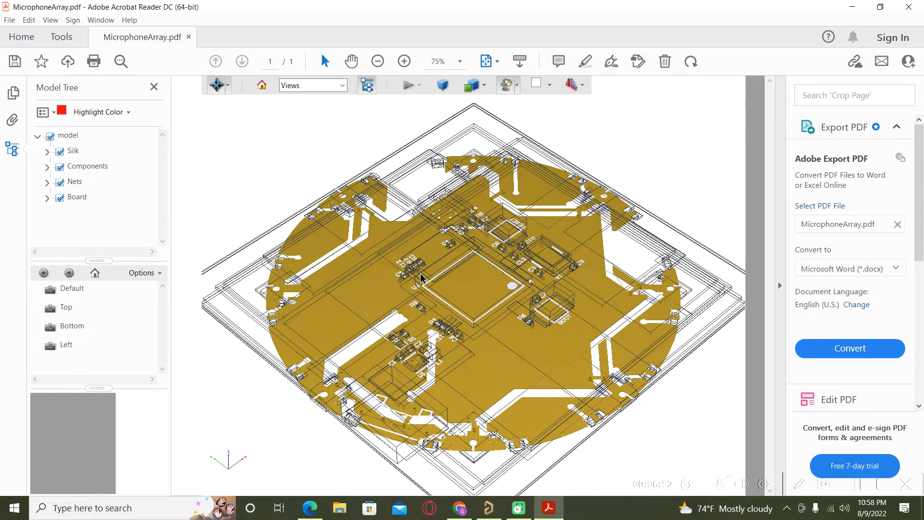
# Rotate the 3D board back near top-down, zoom out, and clear the Board highlight
pyautogui.moveTo(569, 261); pyautogui.dragTo(537, 270)
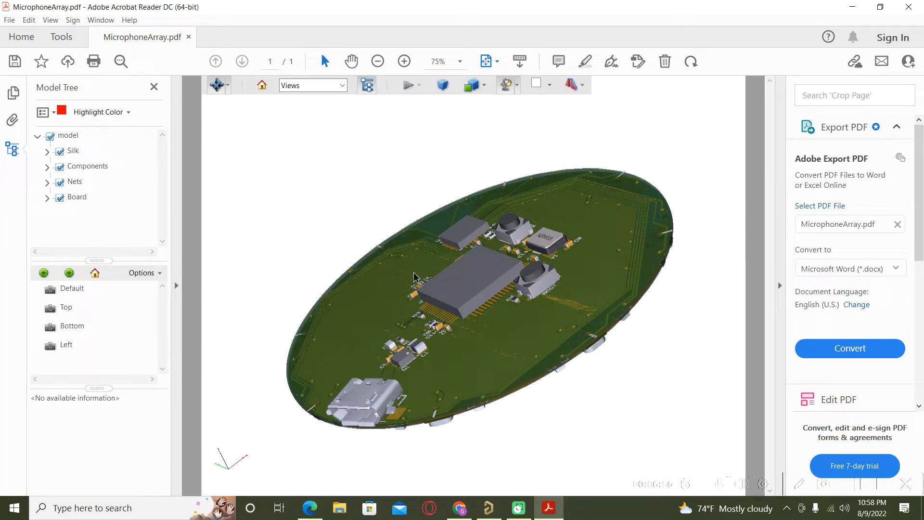
pyautogui.click(396, 339)
pyautogui.moveTo(373, 337); pyautogui.dragTo(519, 369)
pyautogui.moveTo(494, 286)
pyautogui.mouseDown()
pyautogui.moveTo(502, 350)
pyautogui.moveTo(542, 339)
pyautogui.moveTo(543, 304)
pyautogui.mouseUp()
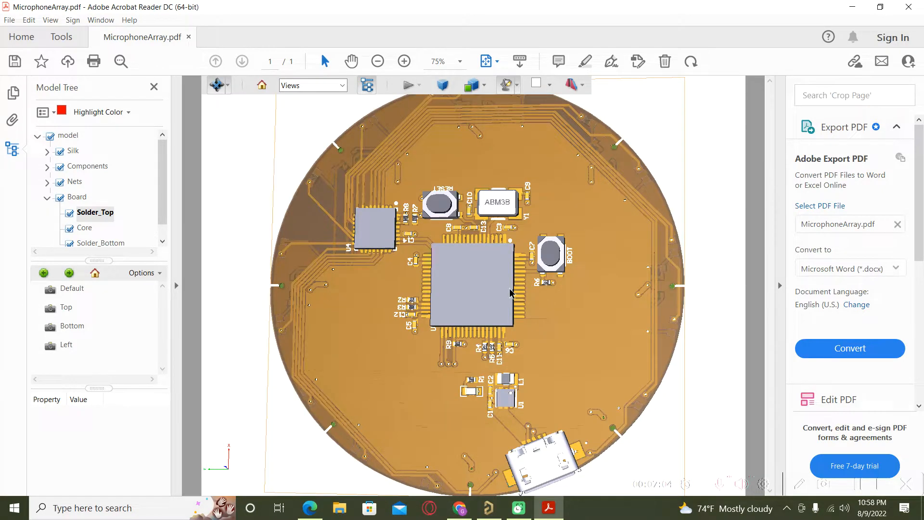
pyautogui.scroll(-3, 285, 256)
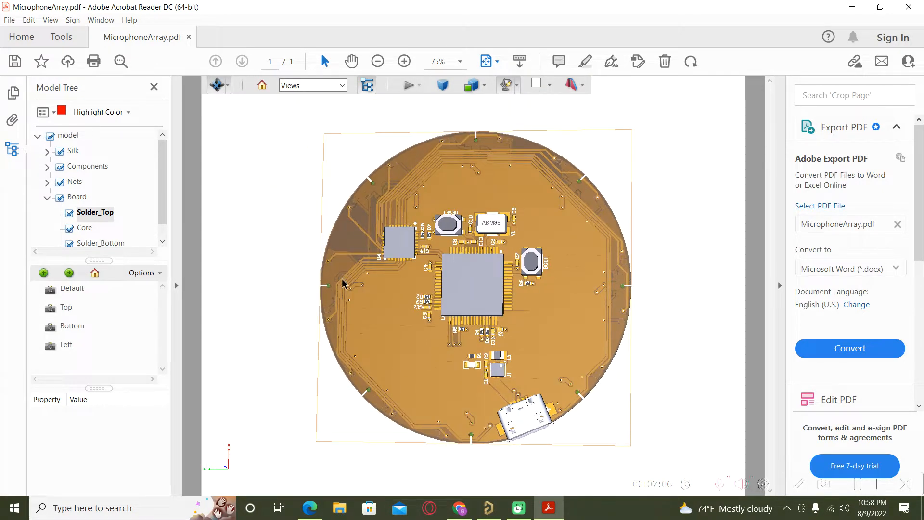
pyautogui.click(271, 291)
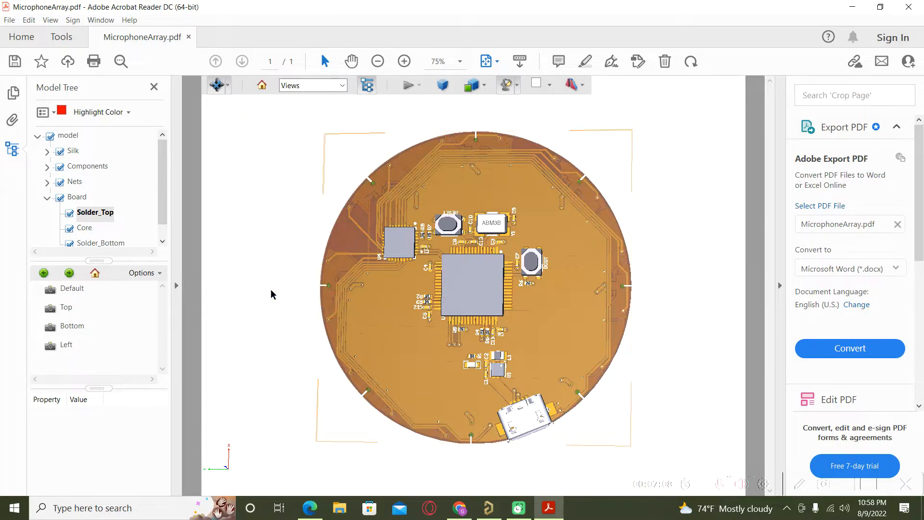
pyautogui.click(271, 274)
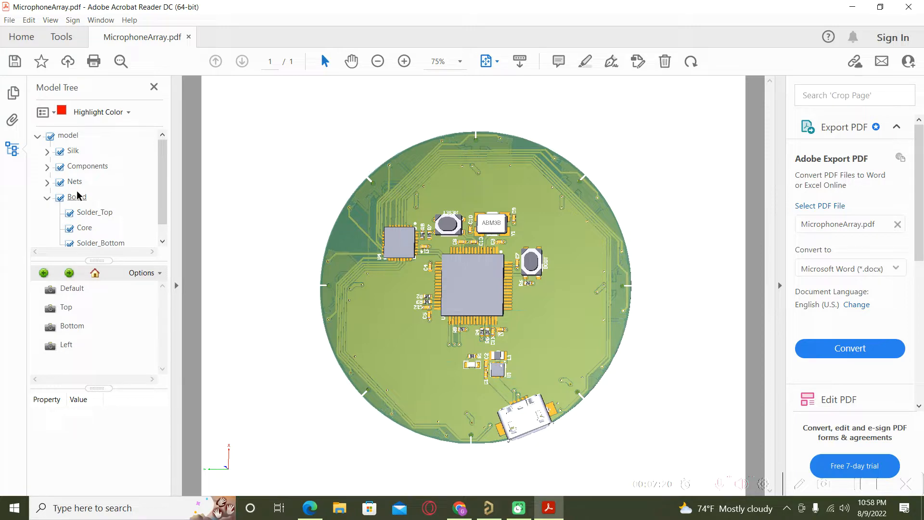
# Toggle the whole model off and on, then hide the Components layer
pyautogui.click(50, 136)
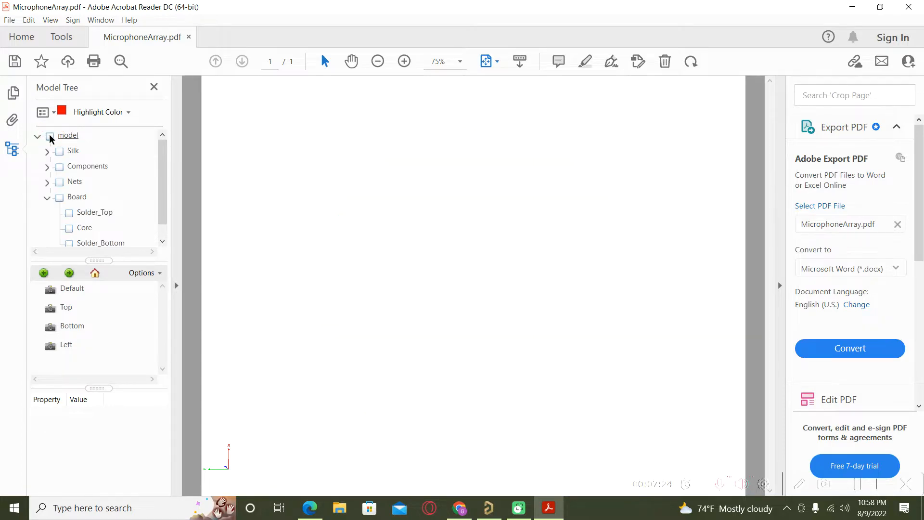
pyautogui.click(50, 136)
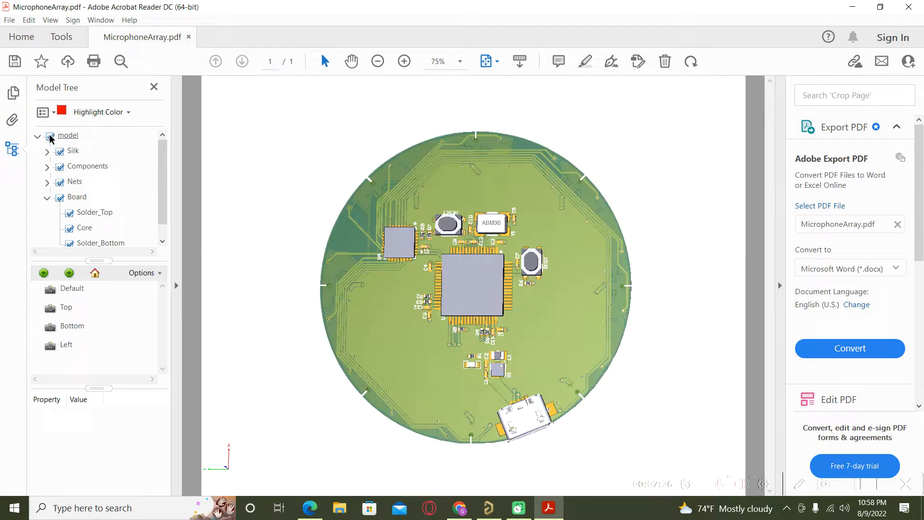
pyautogui.click(63, 170)
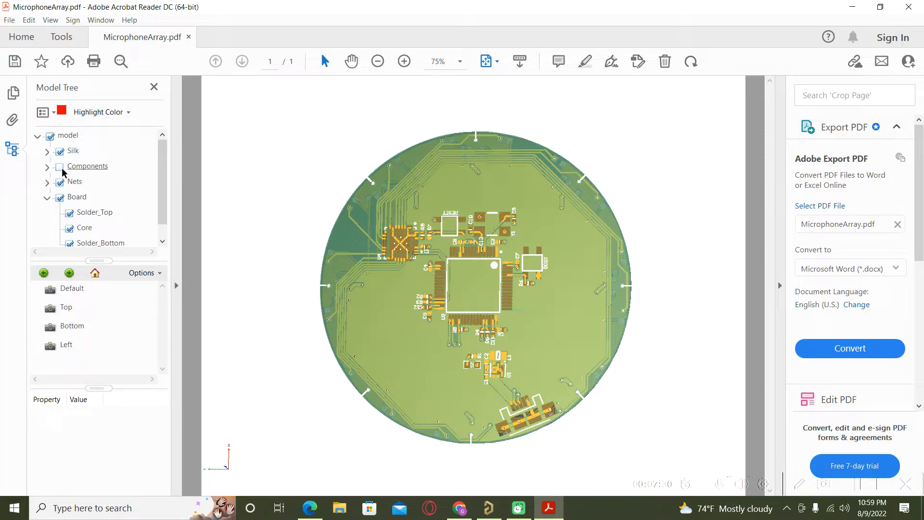
# Zoom and rotate the component-free board to a steep tilted angle
pyautogui.moveTo(616, 290)
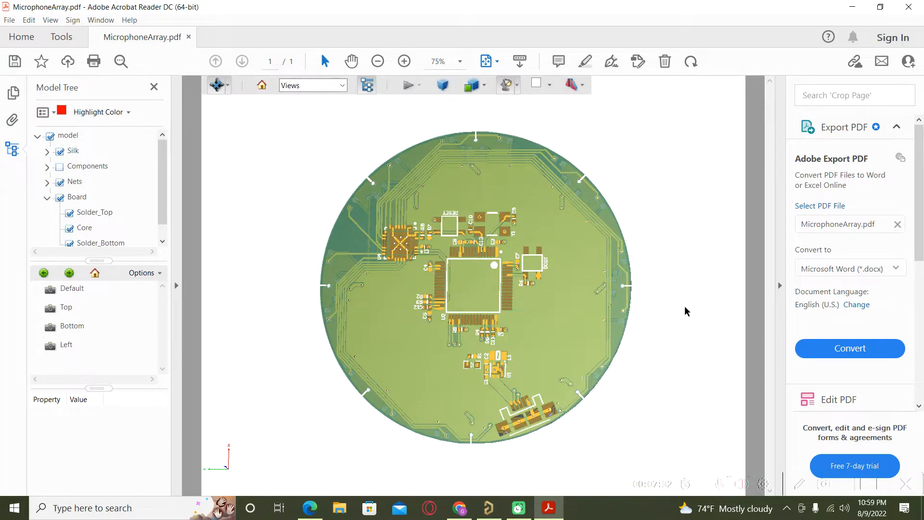
pyautogui.moveTo(447, 270); pyautogui.dragTo(433, 283)
pyautogui.scroll(1, 484, 273)
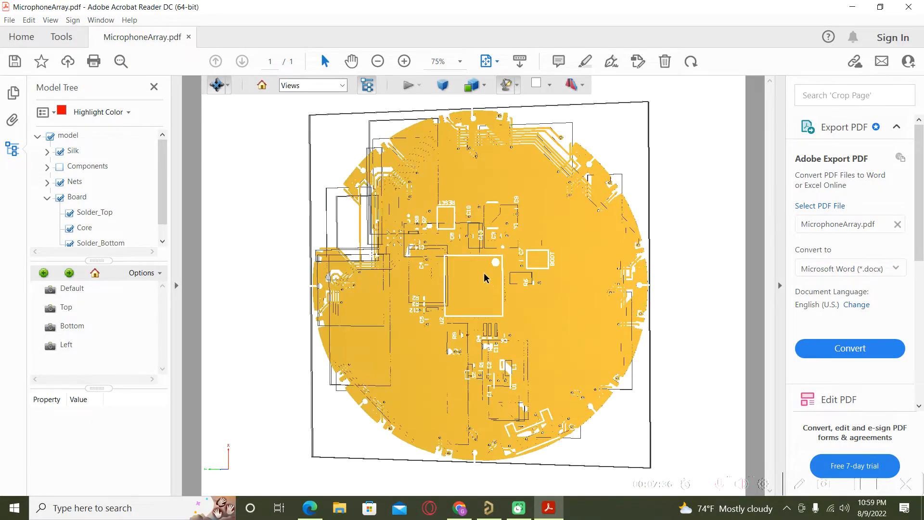
pyautogui.scroll(1, 484, 273)
pyautogui.moveTo(419, 237); pyautogui.dragTo(458, 207)
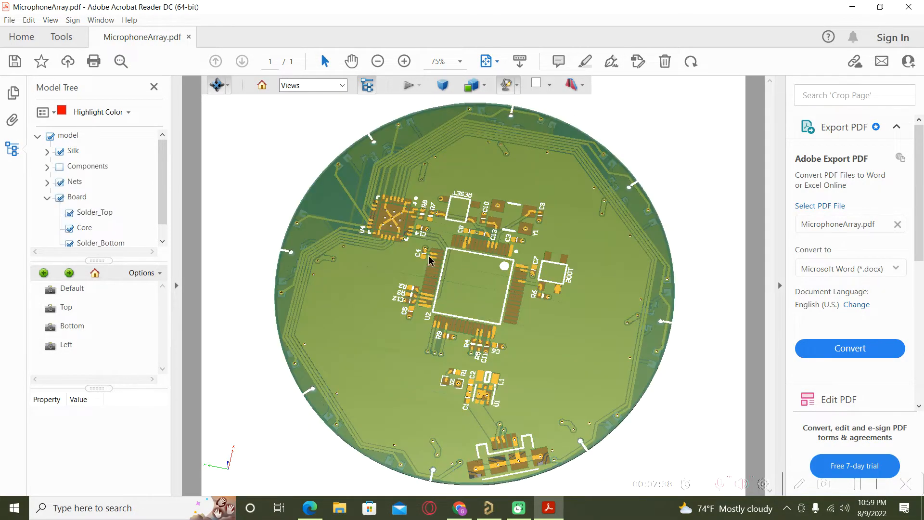
pyautogui.scroll(5, 430, 260)
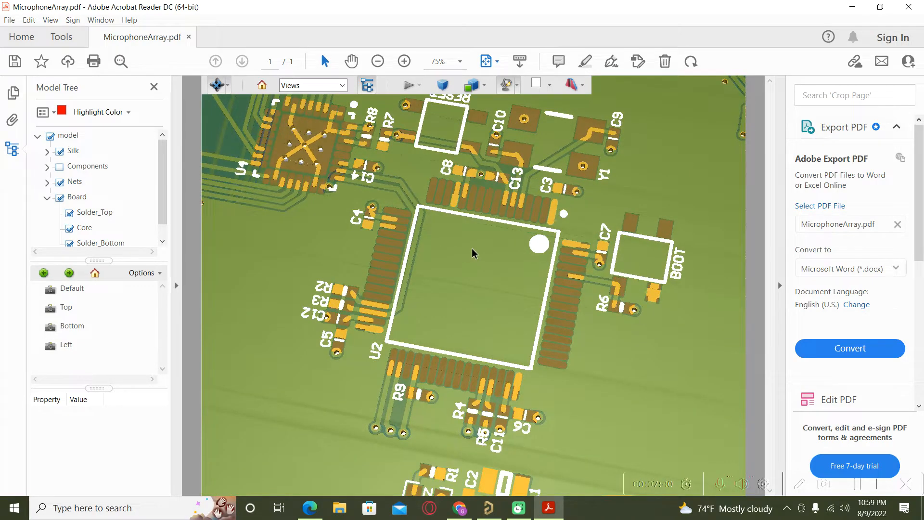
pyautogui.scroll(-2, 591, 279)
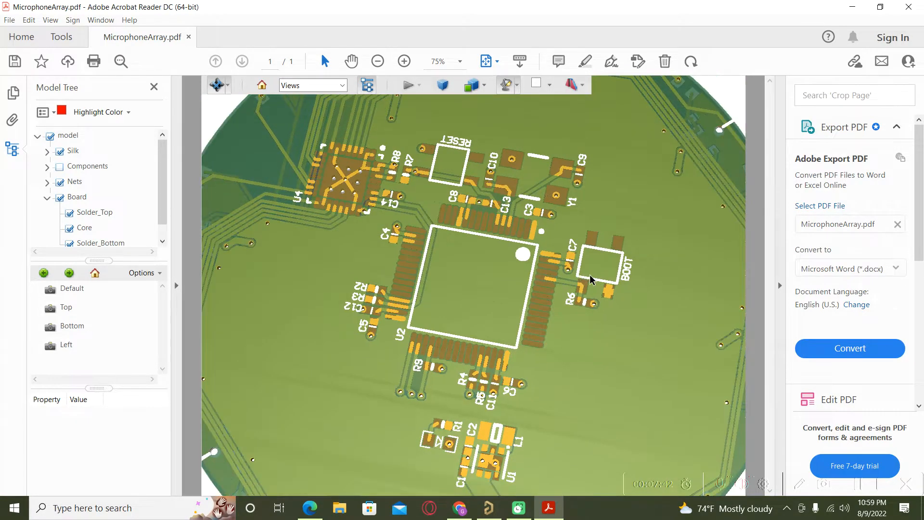
pyautogui.scroll(-3, 592, 280)
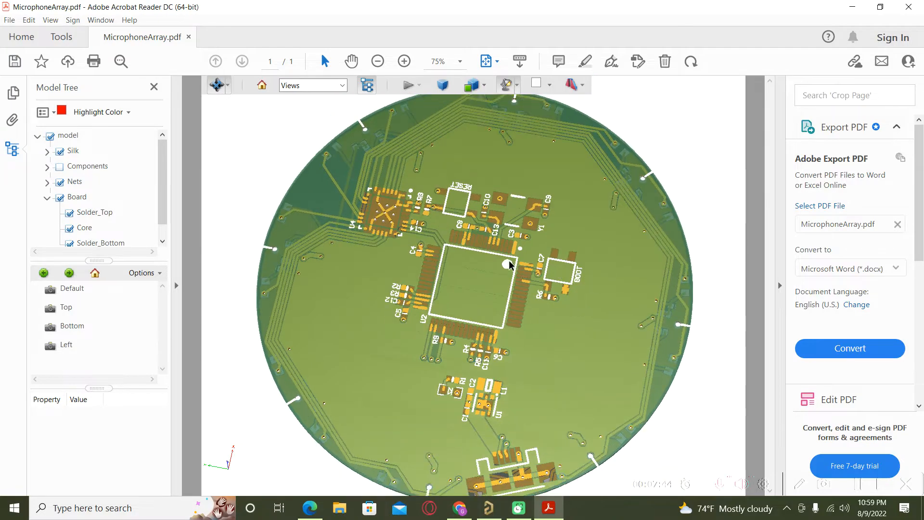
pyautogui.moveTo(592, 264)
pyautogui.mouseDown()
pyautogui.moveTo(522, 246)
pyautogui.moveTo(613, 295)
pyautogui.moveTo(523, 300)
pyautogui.moveTo(591, 301)
pyautogui.moveTo(434, 239)
pyautogui.moveTo(403, 264)
pyautogui.moveTo(359, 270)
pyautogui.moveTo(662, 290)
pyautogui.moveTo(671, 270)
pyautogui.moveTo(520, 306)
pyautogui.moveTo(596, 308)
pyautogui.moveTo(594, 326)
pyautogui.moveTo(609, 314)
pyautogui.moveTo(588, 313)
pyautogui.moveTo(619, 324)
pyautogui.moveTo(625, 309)
pyautogui.moveTo(619, 316)
pyautogui.mouseUp()
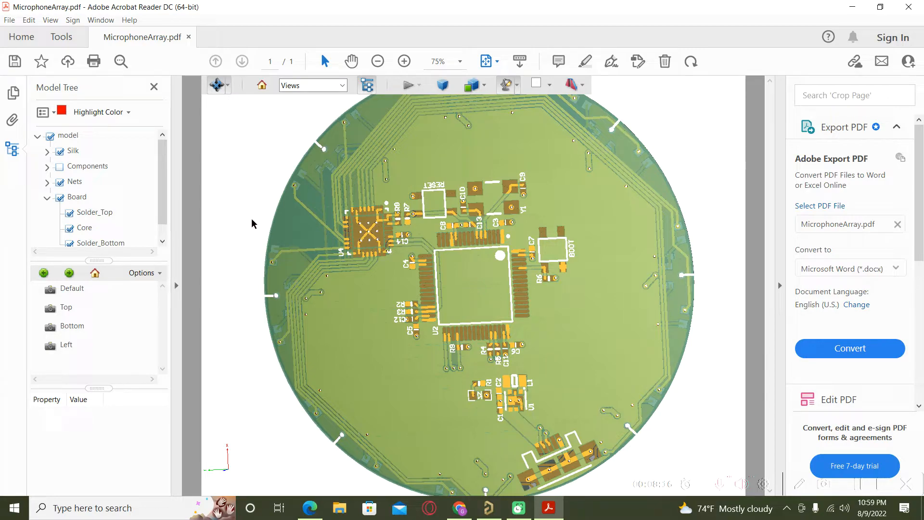
# Zoom the 3D view and show the board's Components again
pyautogui.scroll(1, 443, 315)
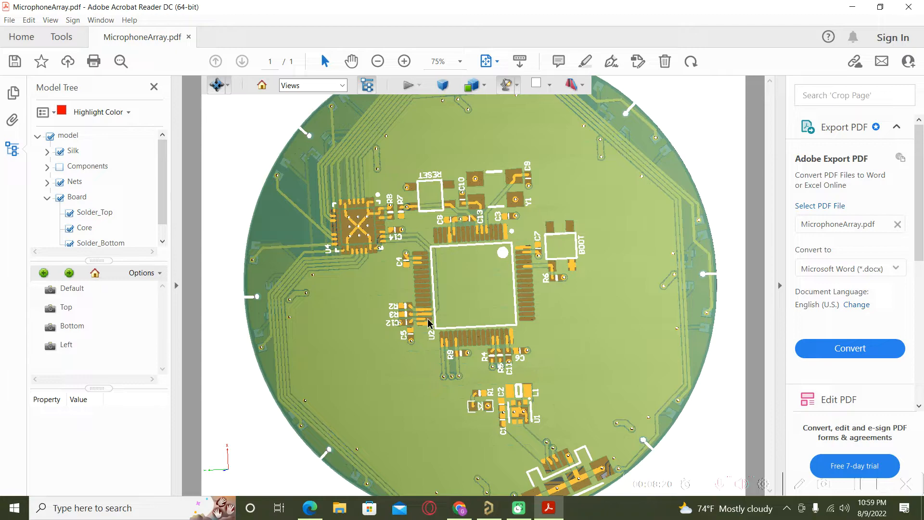
pyautogui.scroll(-2, 233, 238)
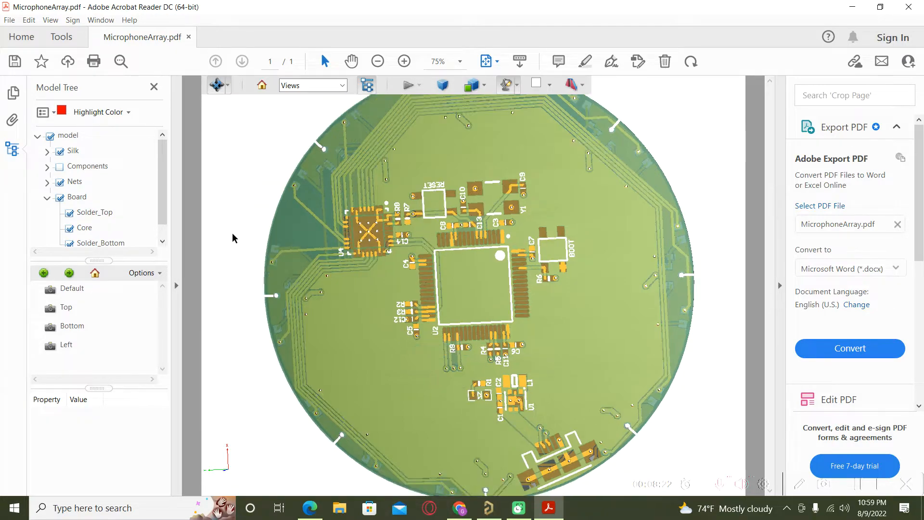
pyautogui.scroll(-1, 234, 238)
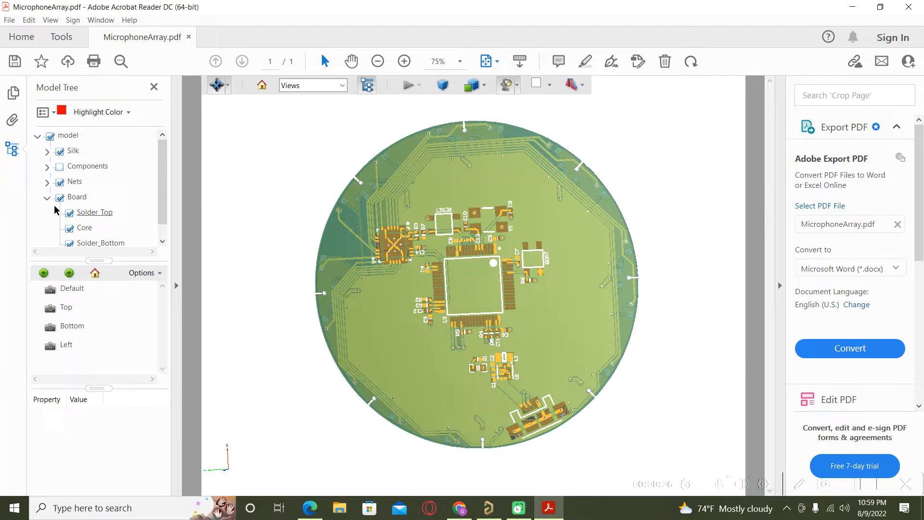
pyautogui.click(60, 166)
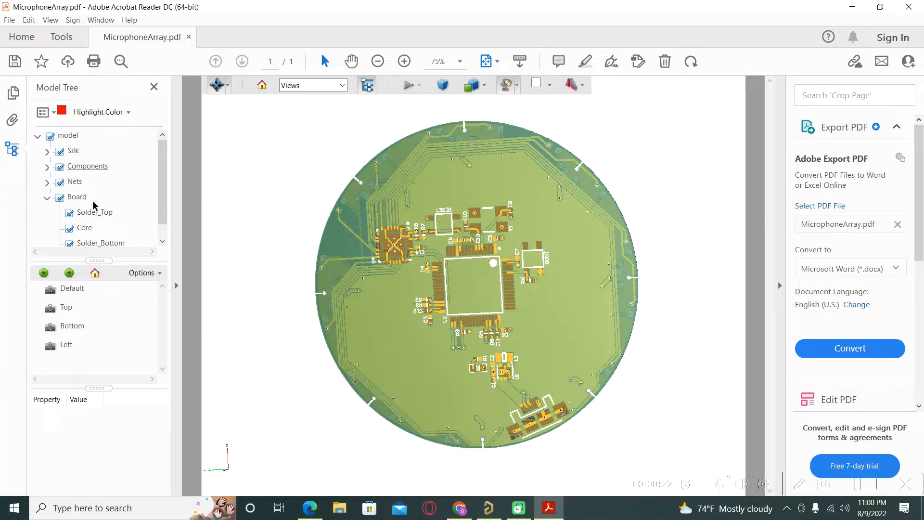
# Toggle the Board solder mask/core and Nets copper layers off and back on
pyautogui.scroll(-1, 156, 211)
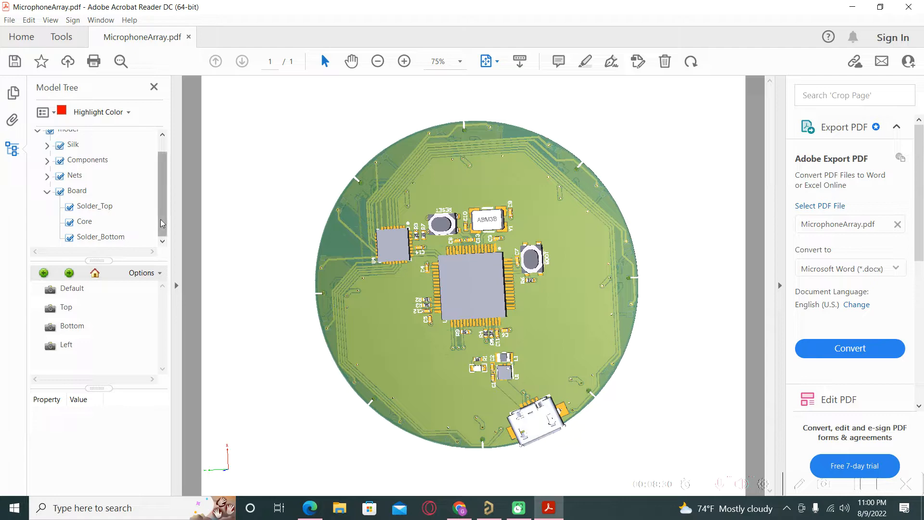
pyautogui.click(62, 193)
pyautogui.click(61, 193)
pyautogui.click(61, 192)
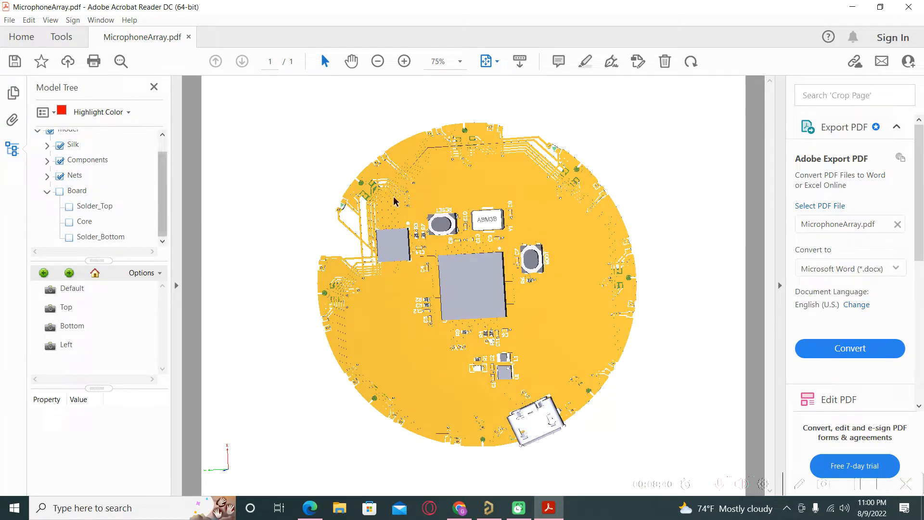
pyautogui.moveTo(403, 214)
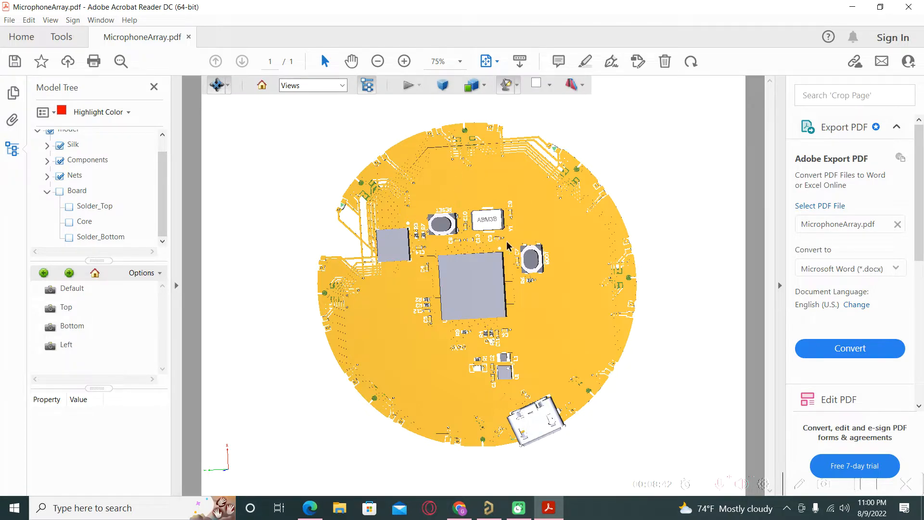
pyautogui.click(60, 191)
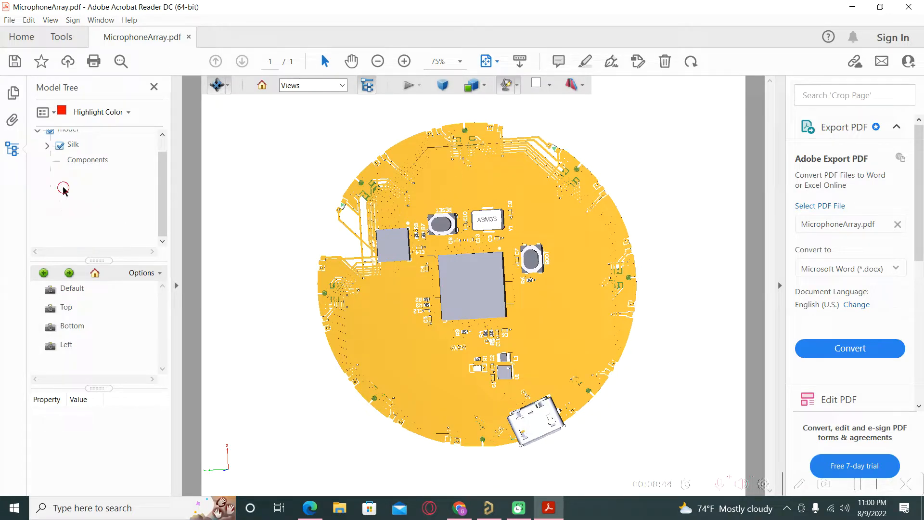
pyautogui.click(59, 177)
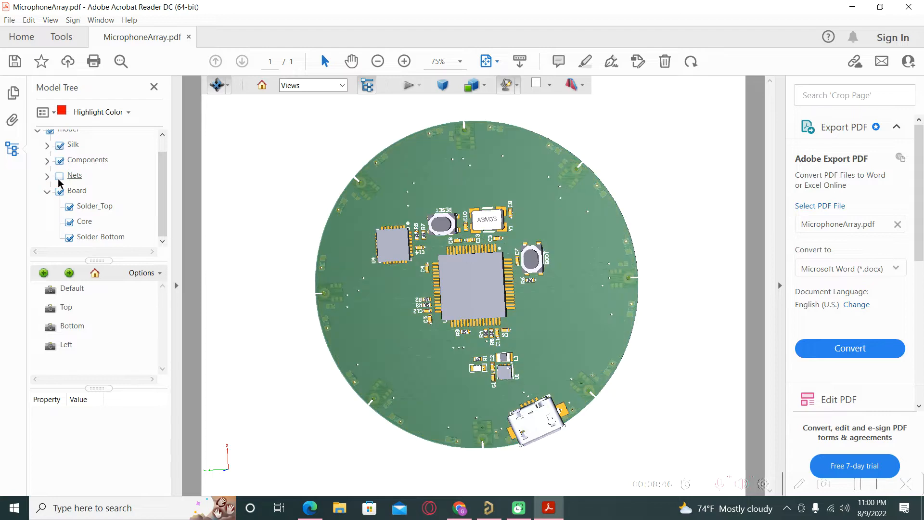
pyautogui.click(59, 177)
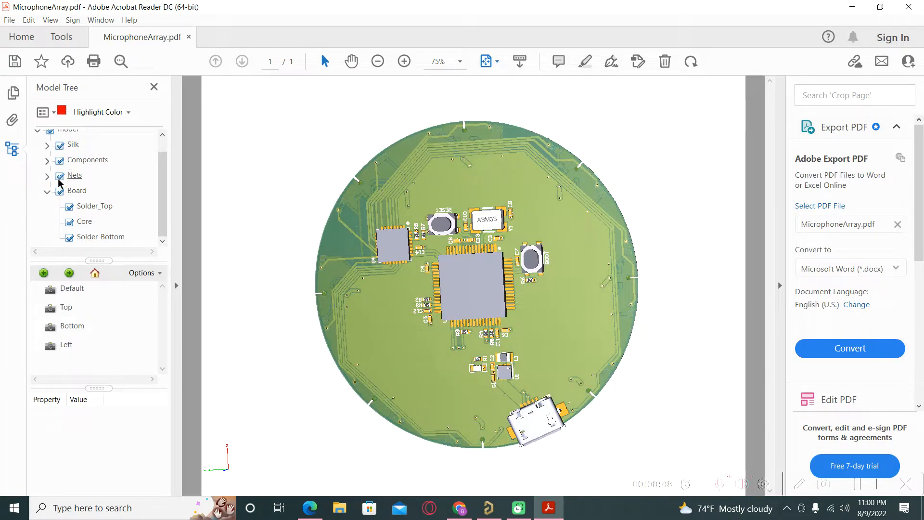
# Toggle the Silk layer off and on, then select pad 11 of chip U2
pyautogui.scroll(1, 62, 178)
pyautogui.click(60, 152)
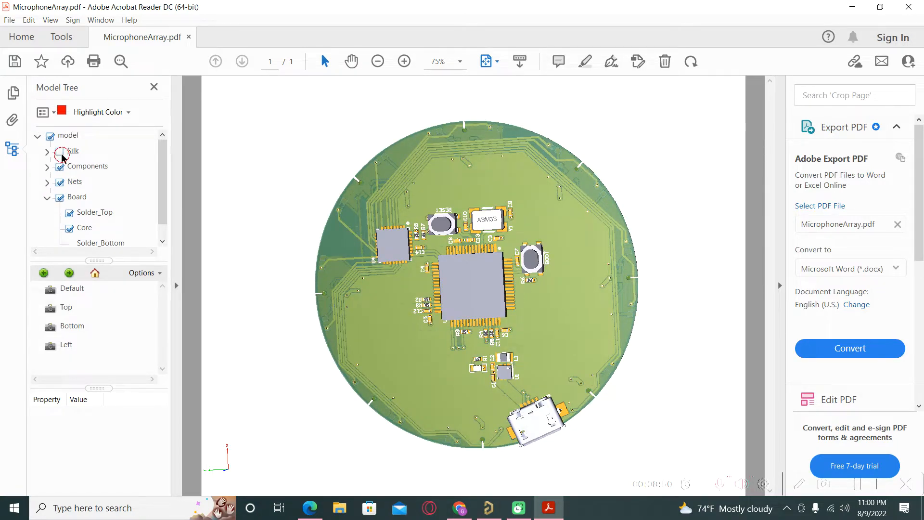
pyautogui.click(60, 152)
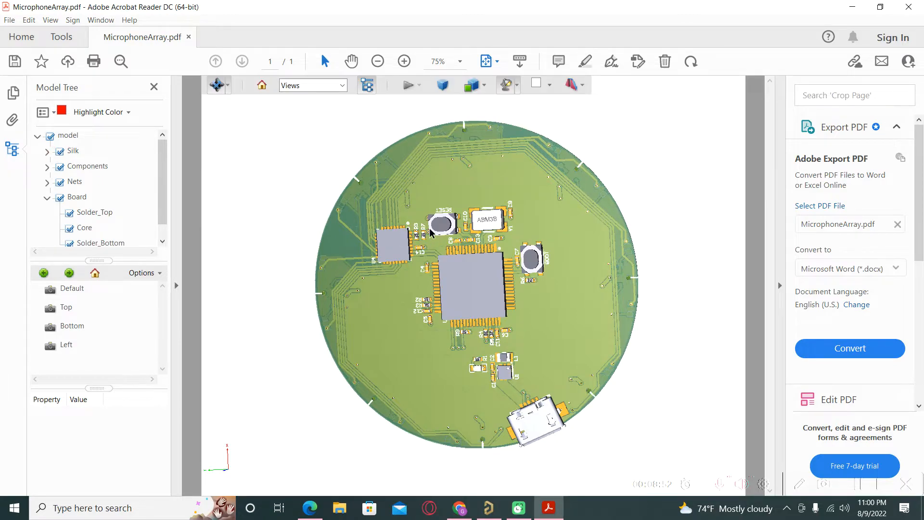
pyautogui.scroll(5, 440, 229)
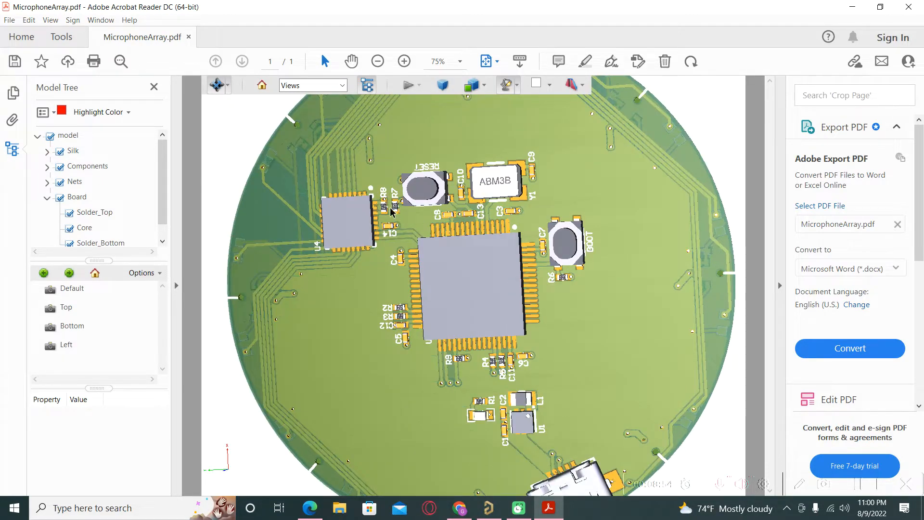
pyautogui.keyDown('shift'); pyautogui.rightClick(342, 255); pyautogui.keyUp('shift')
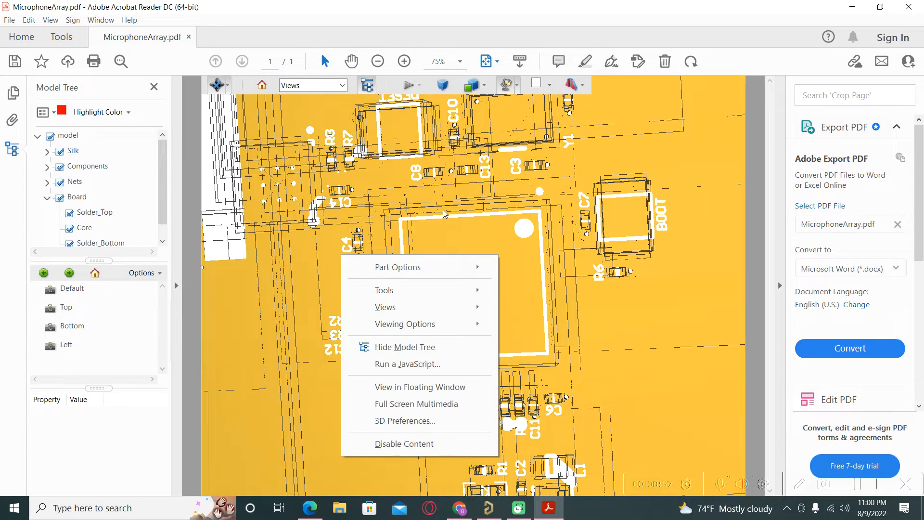
pyautogui.click(438, 223)
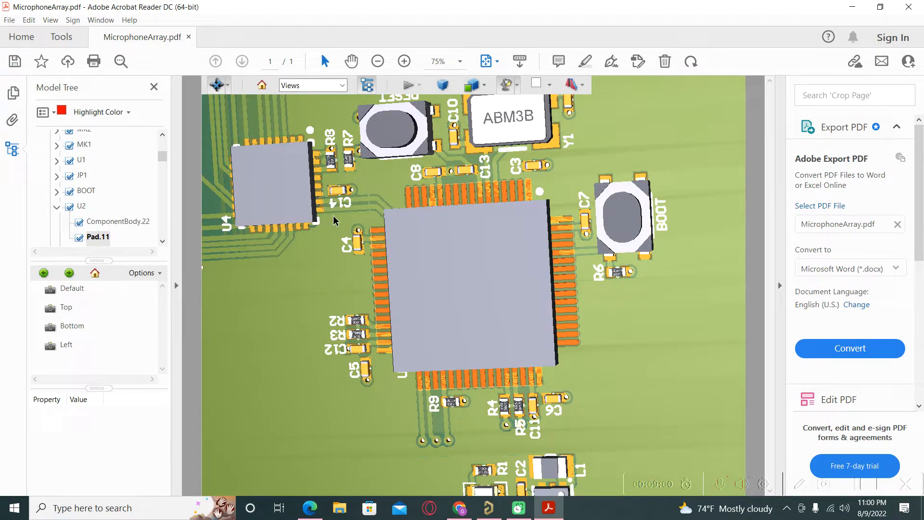
# Hide MK8, MK7, MK6, MK5 and then all Components, zooming out to the whole board
pyautogui.scroll(3, 102, 240)
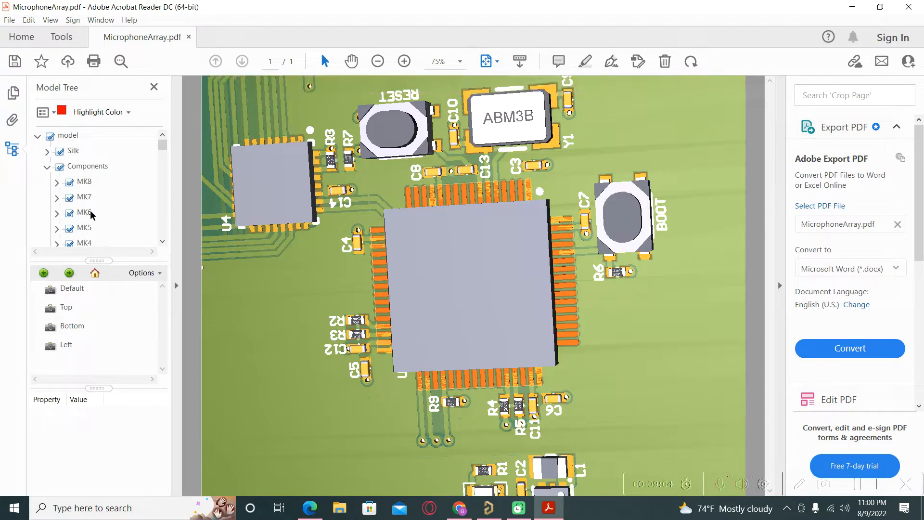
pyautogui.click(69, 183)
pyautogui.click(70, 198)
pyautogui.click(70, 213)
pyautogui.click(71, 229)
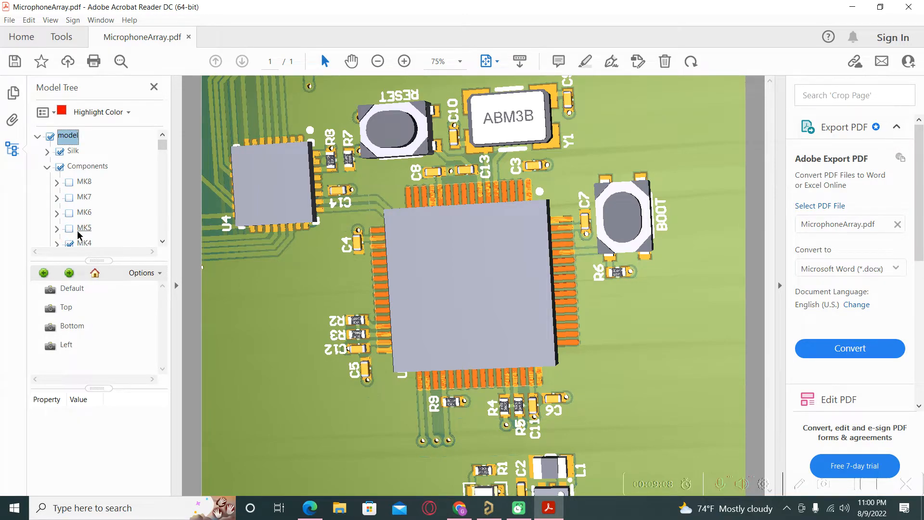
pyautogui.scroll(-3, 70, 226)
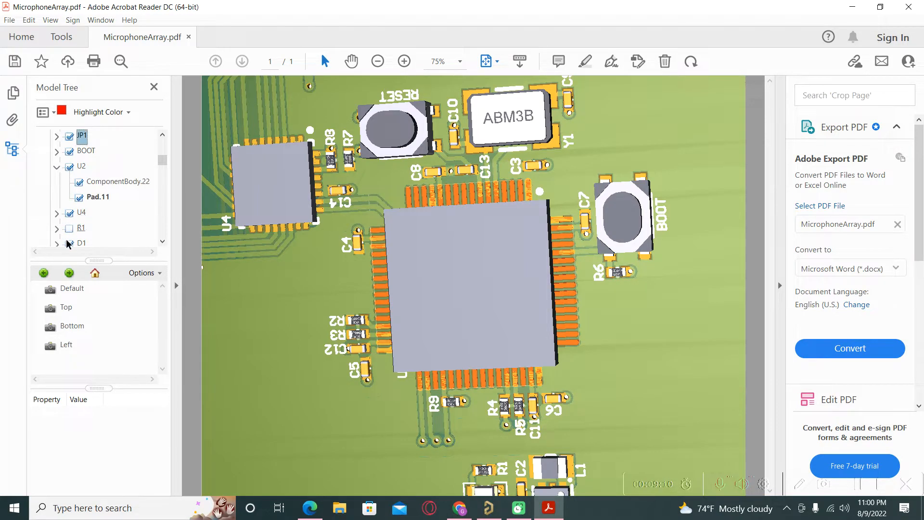
pyautogui.scroll(3, 91, 227)
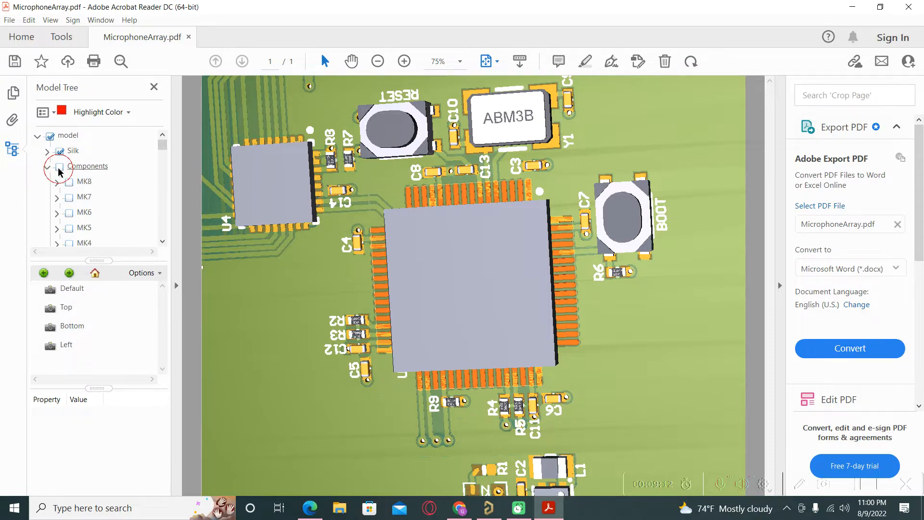
pyautogui.click(60, 167)
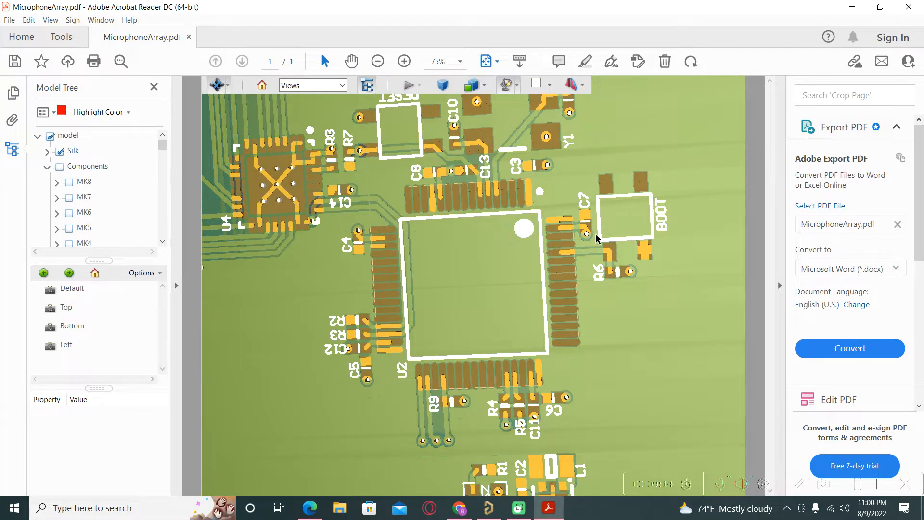
pyautogui.scroll(-5, 597, 241)
pyautogui.scroll(-4, 588, 249)
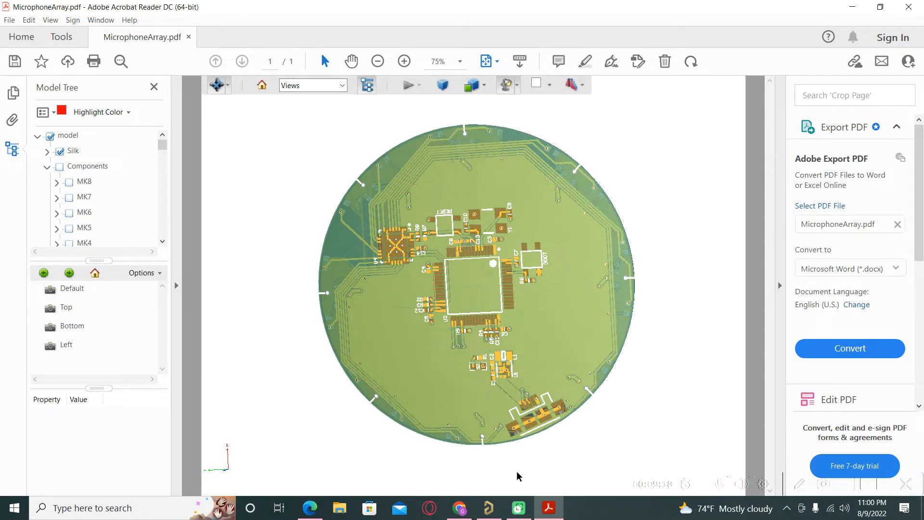
pyautogui.moveTo(492, 518)
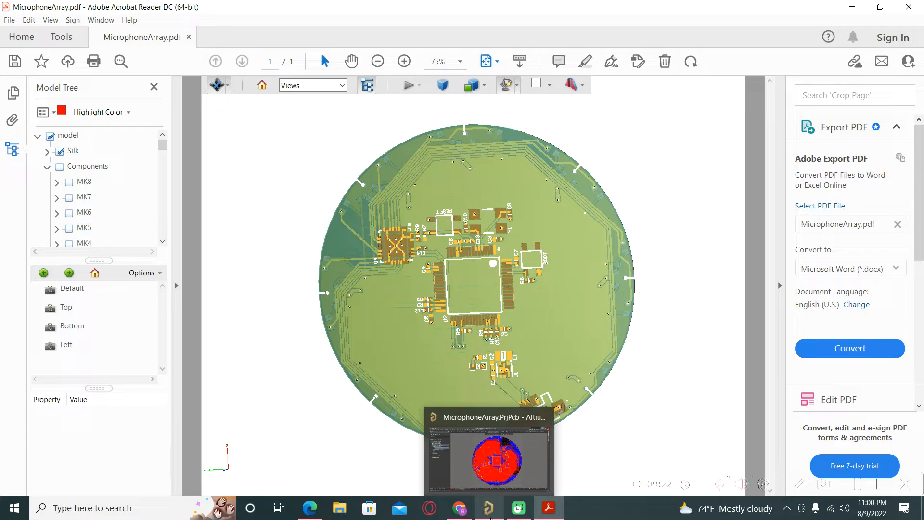
# Export the board via File > Export > STEP 3D to the Desktop as MicrophoneArray with default options
pyautogui.click(491, 518)
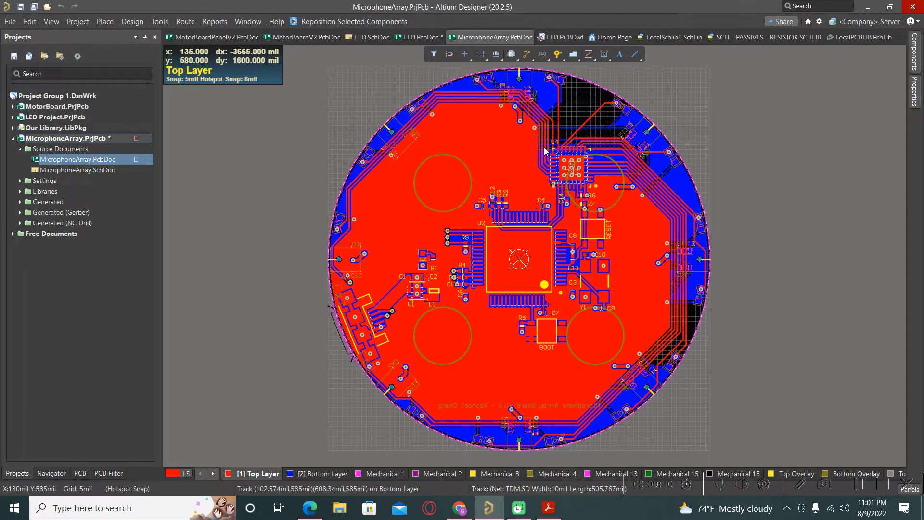
pyautogui.click(9, 22)
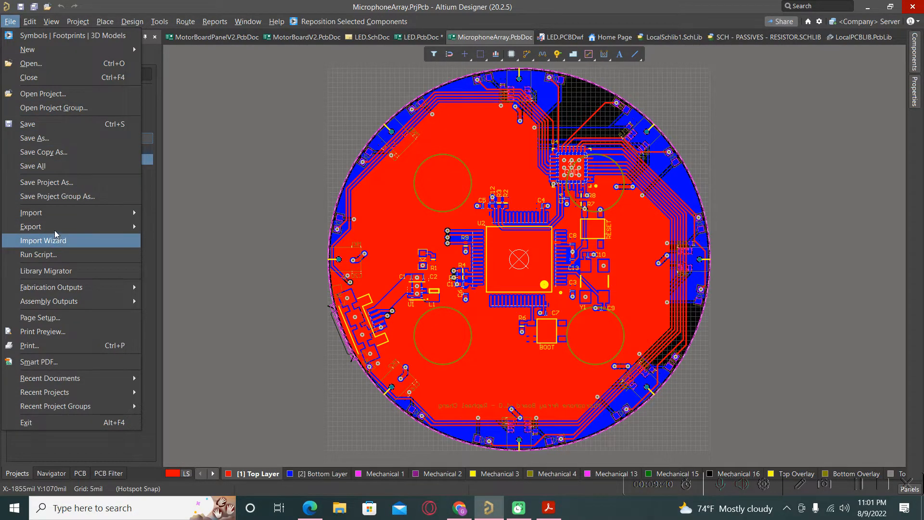
pyautogui.moveTo(57, 228)
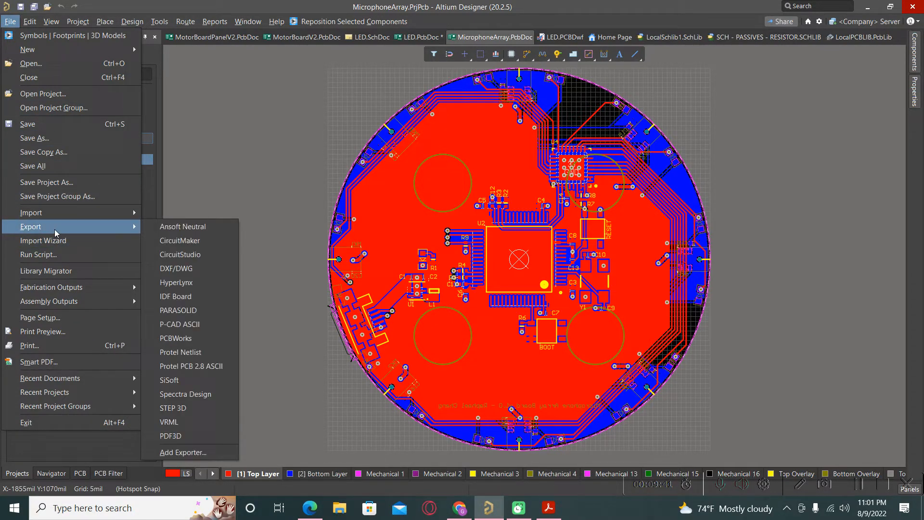
pyautogui.click(177, 409)
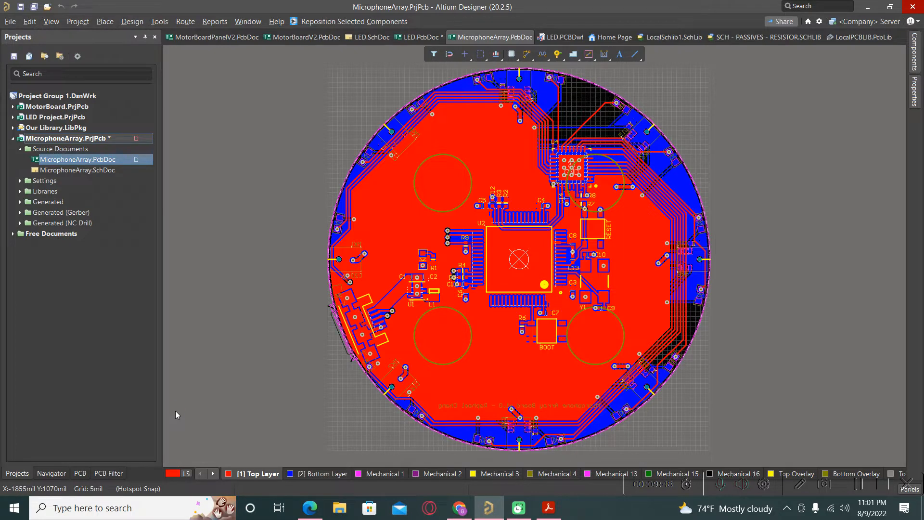
pyautogui.moveTo(374, 236); pyautogui.dragTo(372, 178)
pyautogui.click(328, 191)
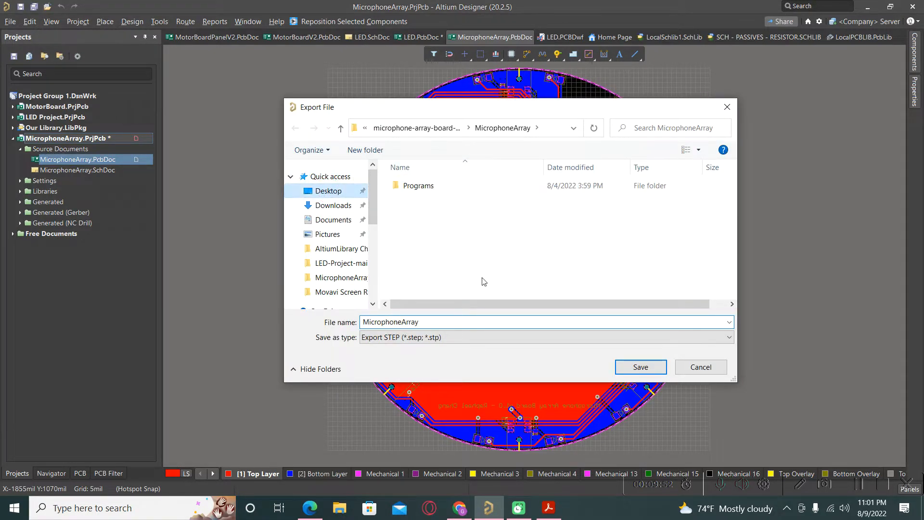
pyautogui.click(647, 365)
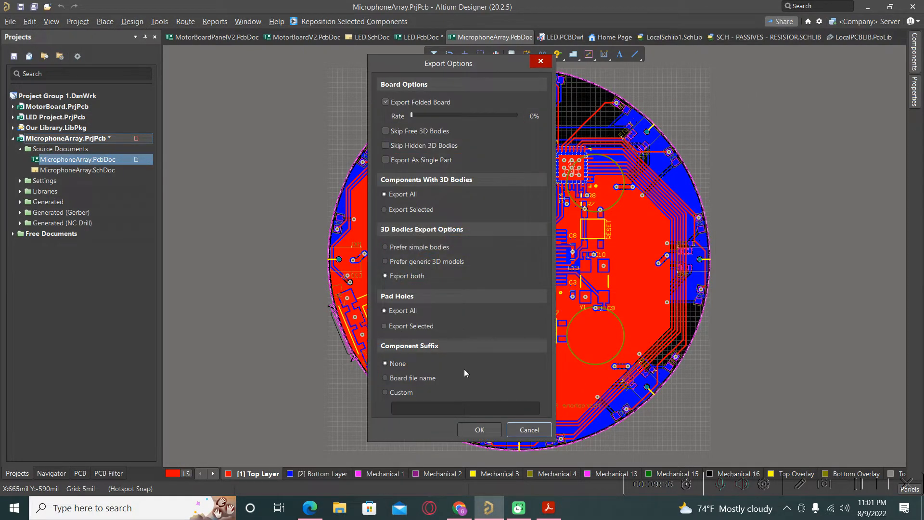
pyautogui.click(479, 430)
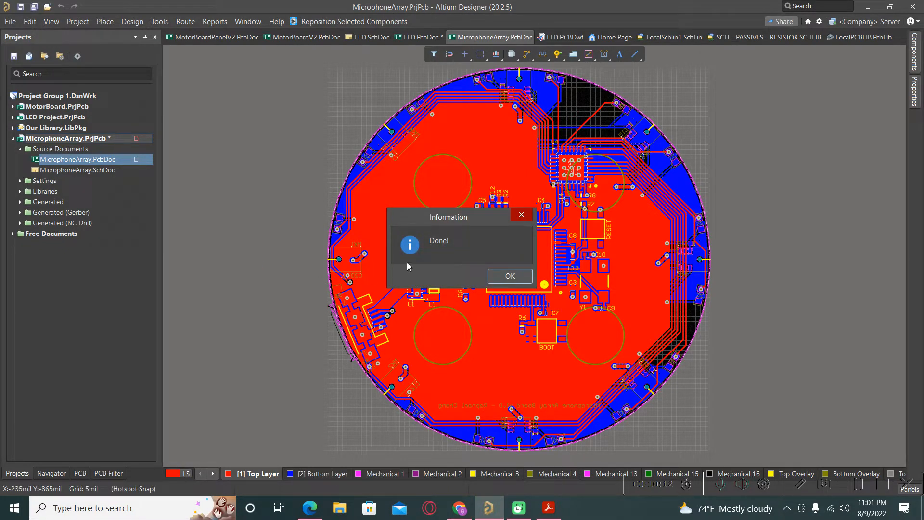
pyautogui.click(509, 276)
pyautogui.keyDown('ctrl'); pyautogui.scroll(-1, 240, 250); pyautogui.keyUp('ctrl')
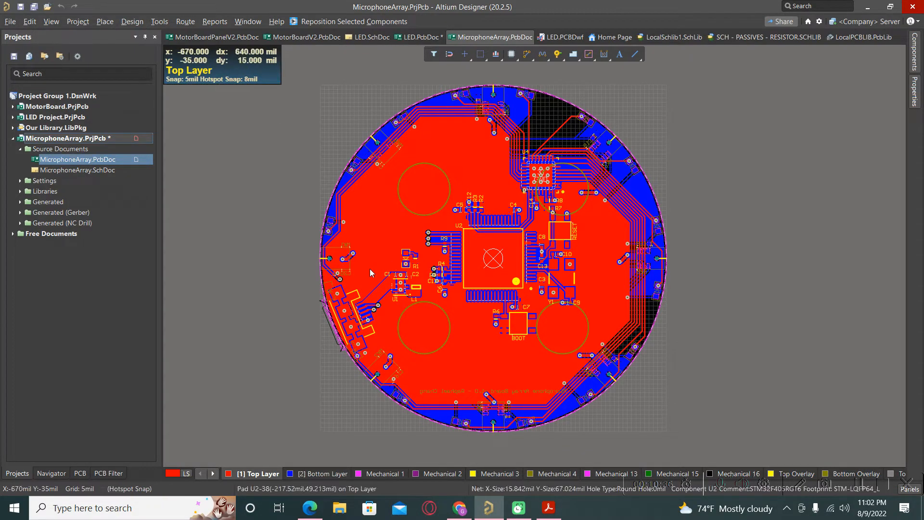
pyautogui.keyDown('ctrl'); pyautogui.scroll(-2, 323, 287); pyautogui.keyUp('ctrl')
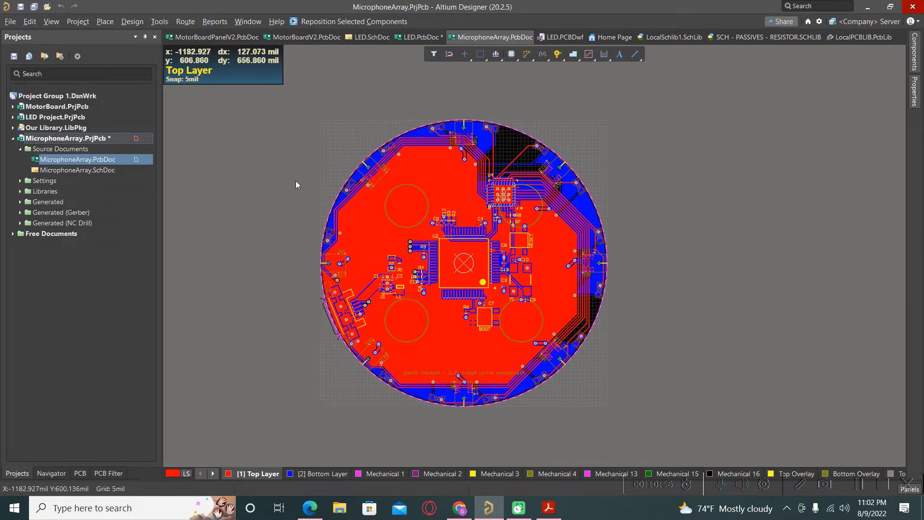
pyautogui.keyDown('ctrl'); pyautogui.scroll(-2, 300, 216); pyautogui.keyUp('ctrl')
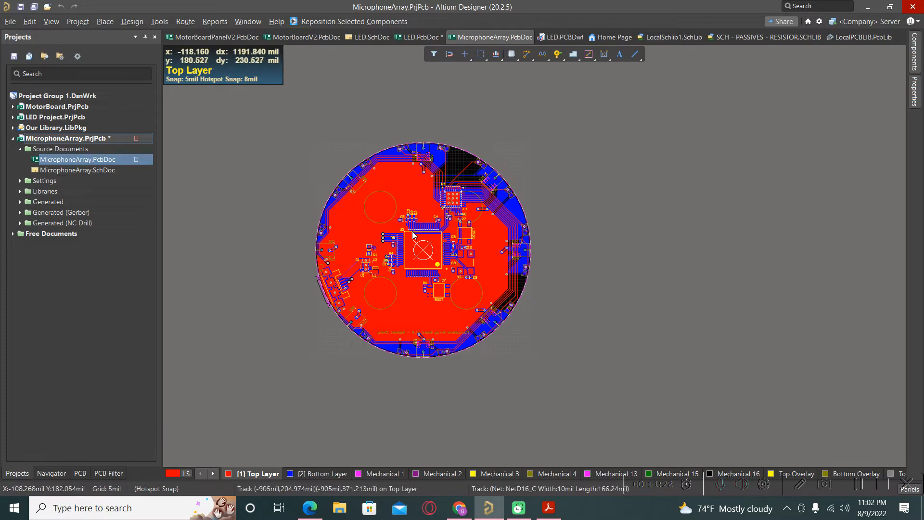
# Start a new 3D body and load MicrophoneArray.step from the Desktop as its model
pyautogui.click(105, 21)
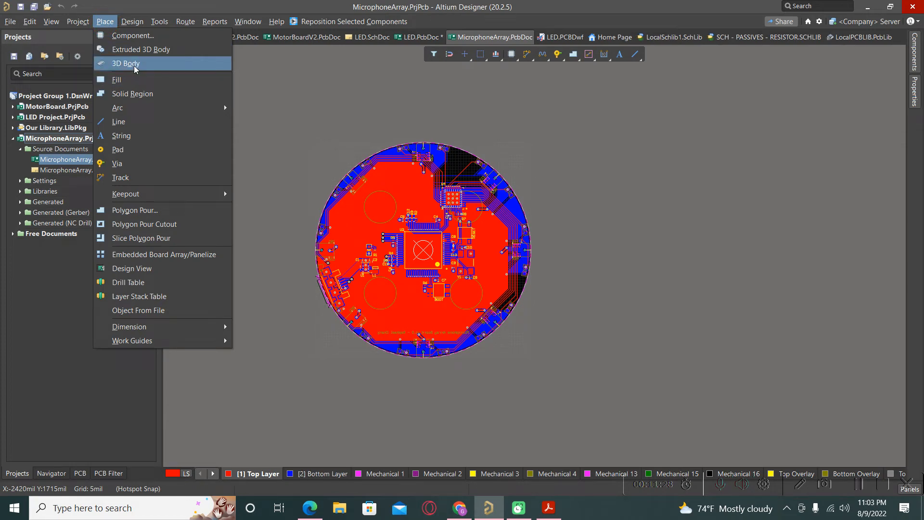
pyautogui.click(134, 67)
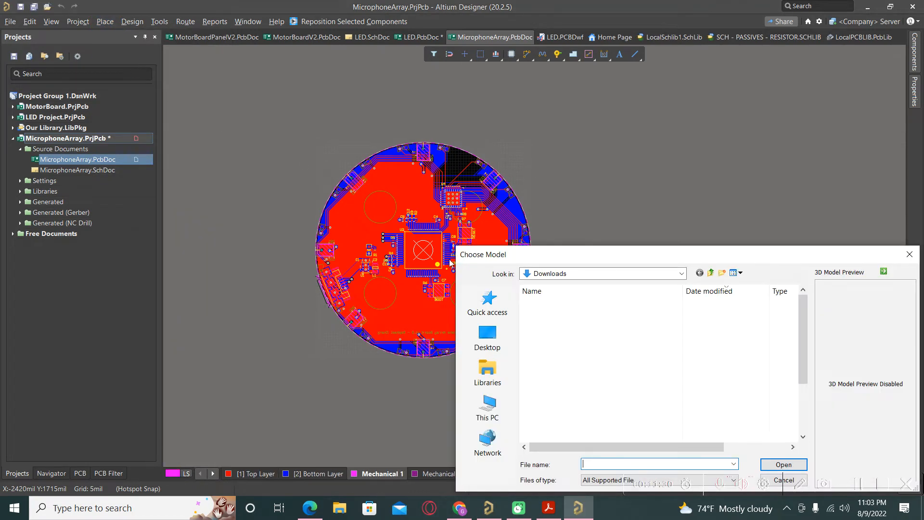
pyautogui.click(488, 337)
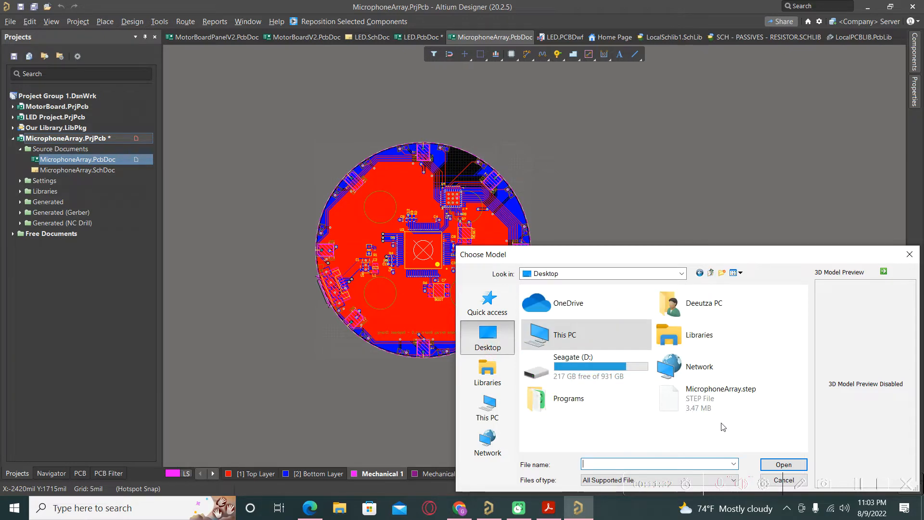
pyautogui.click(717, 398)
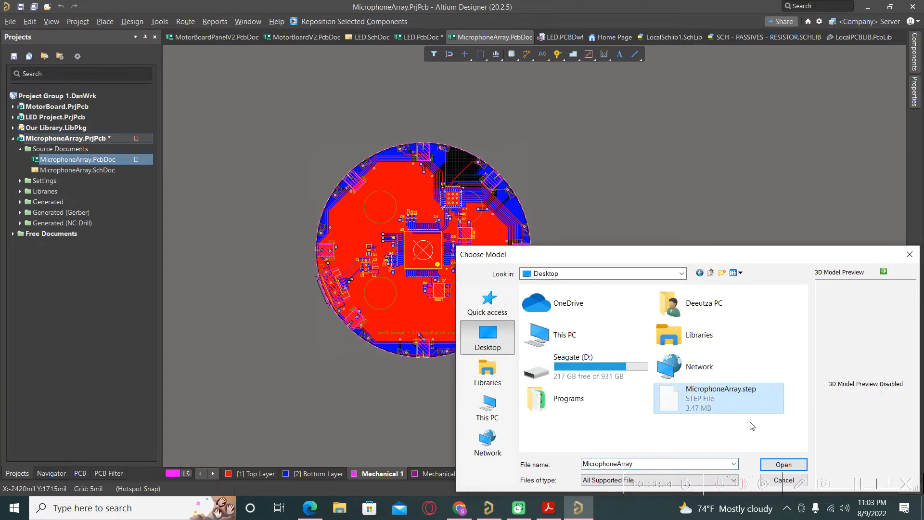
pyautogui.click(784, 465)
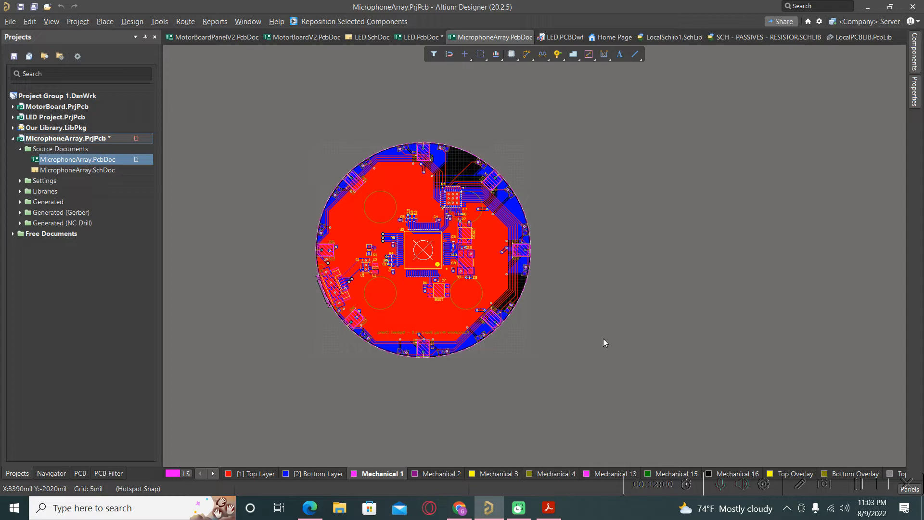
# Place the imported STEP 3D body beside the board and deselect it
pyautogui.hotkey('ctrl', 'v')
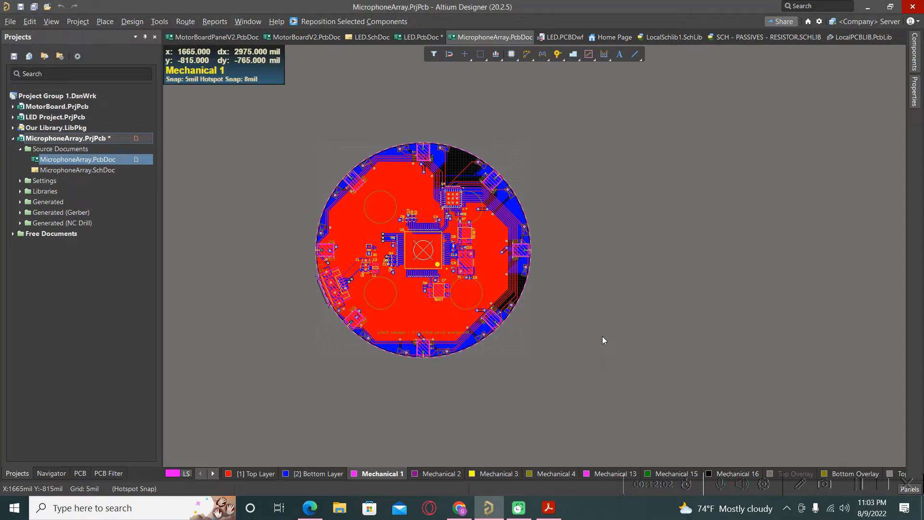
pyautogui.click(677, 262)
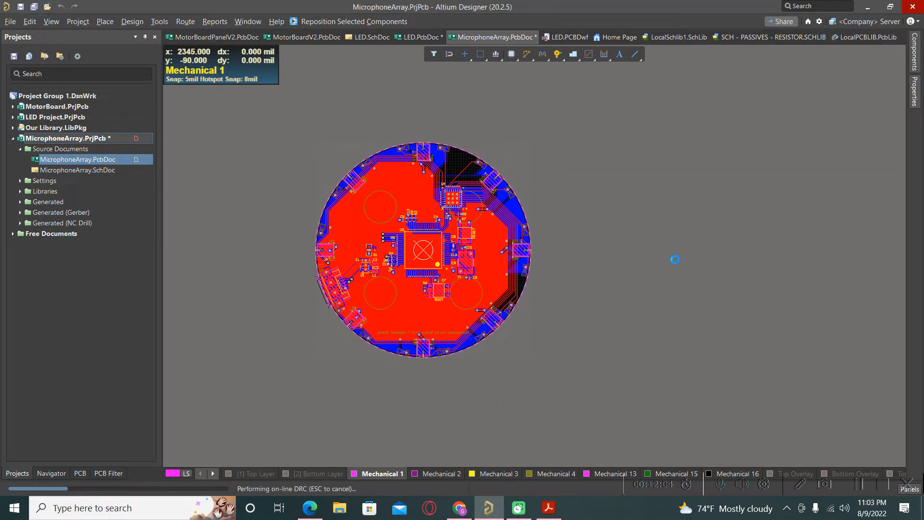
pyautogui.hotkey('ctrl', 'v')
pyautogui.press('Escape')
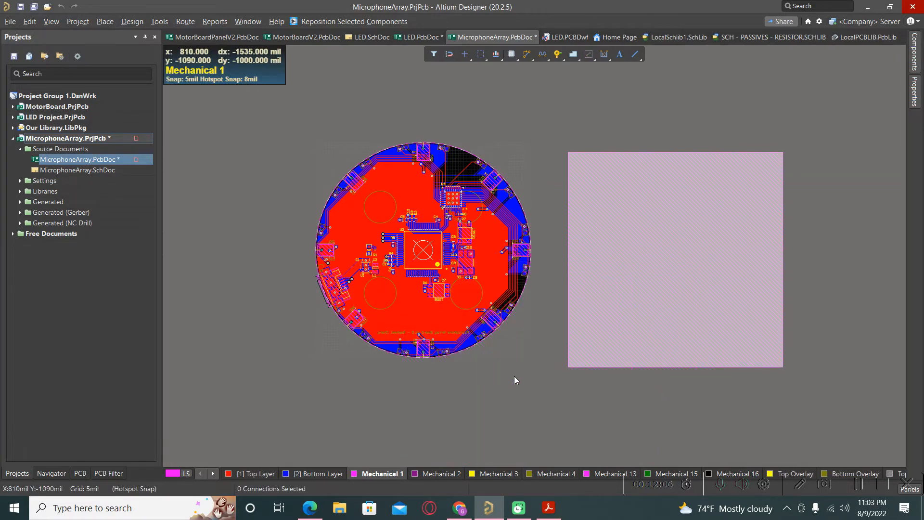
pyautogui.click(516, 380)
pyautogui.keyDown('ctrl'); pyautogui.scroll(-1, 466, 356); pyautogui.keyUp('ctrl')
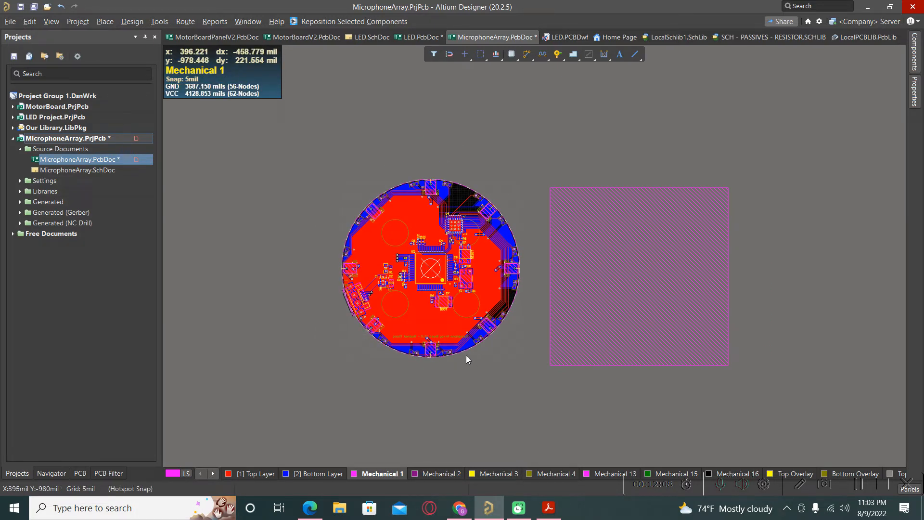
# Switch to 3D view, then zoom and orbit to compare both boards
pyautogui.press('3')
pyautogui.keyDown('ctrl'); pyautogui.scroll(3, 466, 356); pyautogui.keyUp('ctrl')
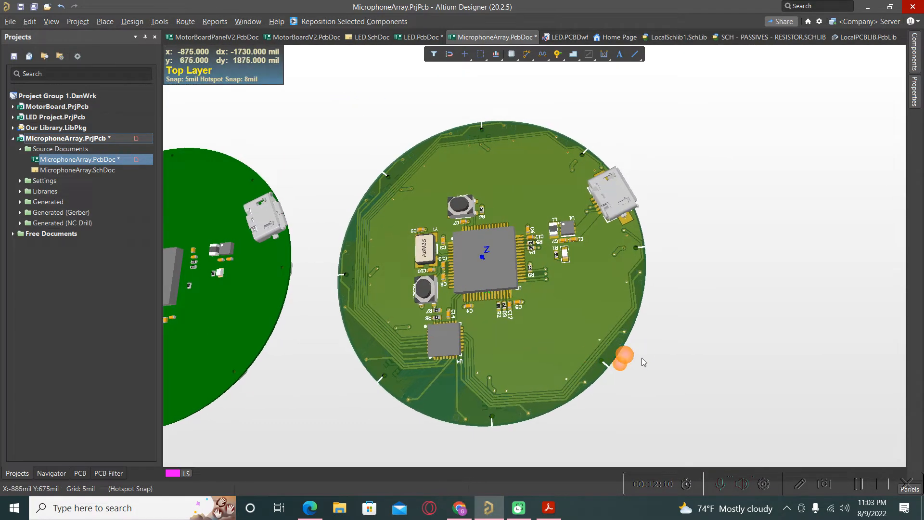
pyautogui.keyDown('ctrl'); pyautogui.scroll(-3, 649, 352); pyautogui.keyUp('ctrl')
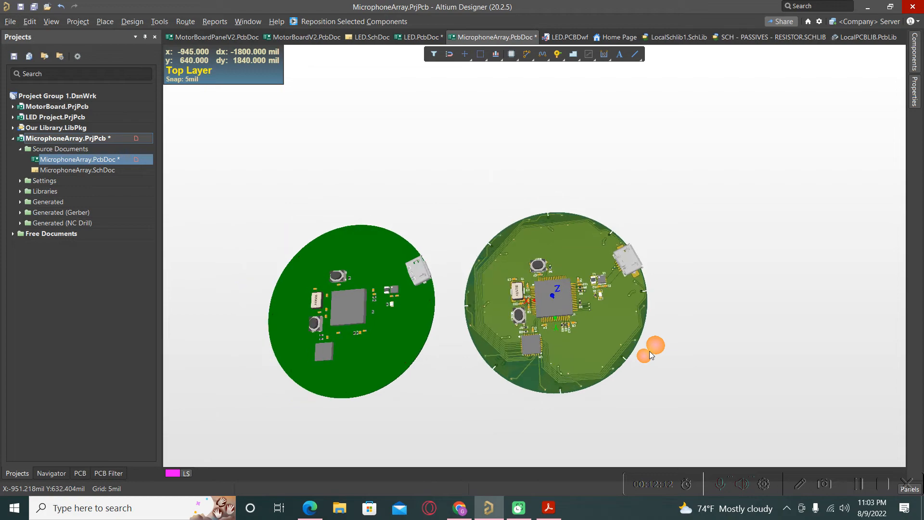
pyautogui.scroll(4, 527, 348)
pyautogui.scroll(-5, 522, 331)
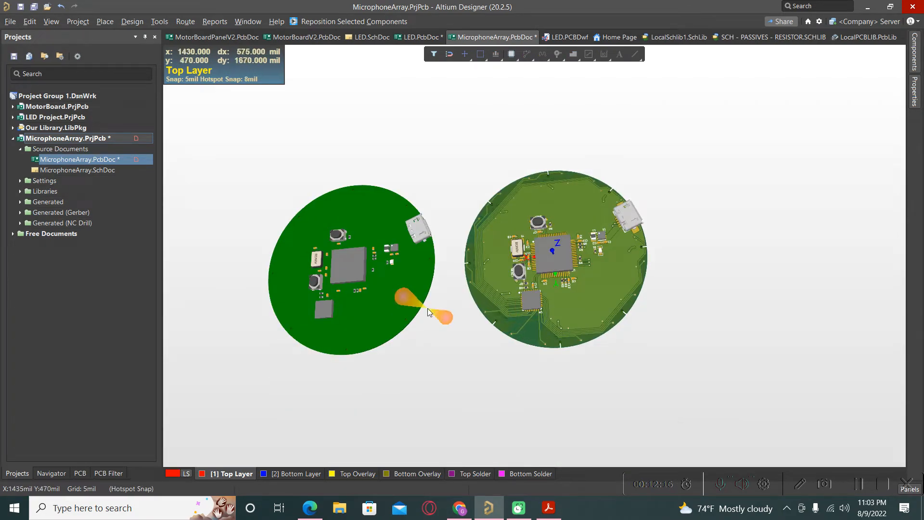
pyautogui.keyDown('shift'); pyautogui.moveTo(517, 309); pyautogui.dragTo(635, 292, button='right'); pyautogui.keyUp('shift')
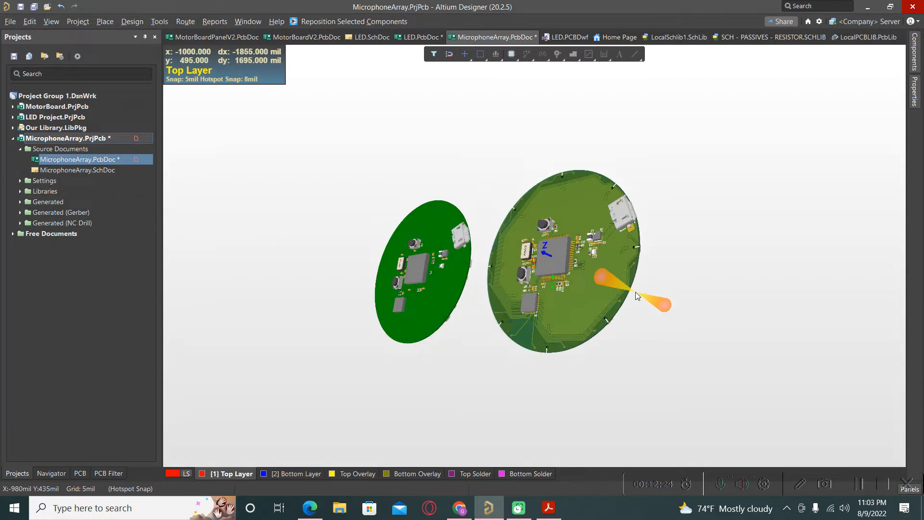
pyautogui.press('2')
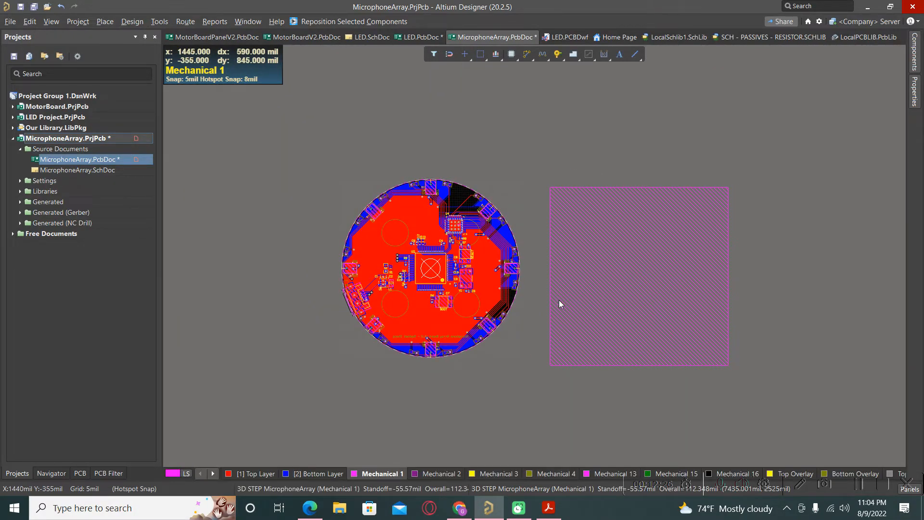
pyautogui.press('3')
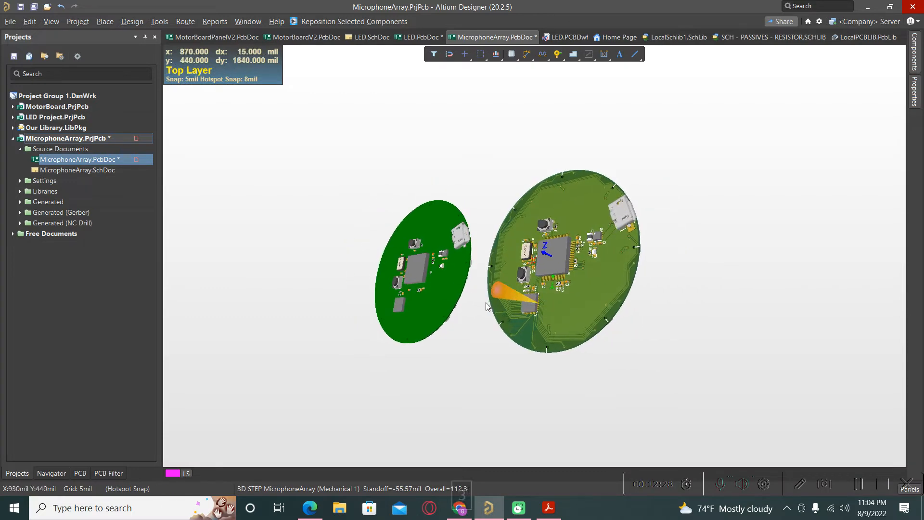
# Orbit both boards toward top-down, flip them to see their undersides, then return to 2D
pyautogui.keyDown('shift'); pyautogui.moveTo(444, 309); pyautogui.dragTo(377, 299, button='right'); pyautogui.keyUp('shift')
pyautogui.keyDown('ctrl'); pyautogui.scroll(5, 364, 244); pyautogui.keyUp('ctrl')
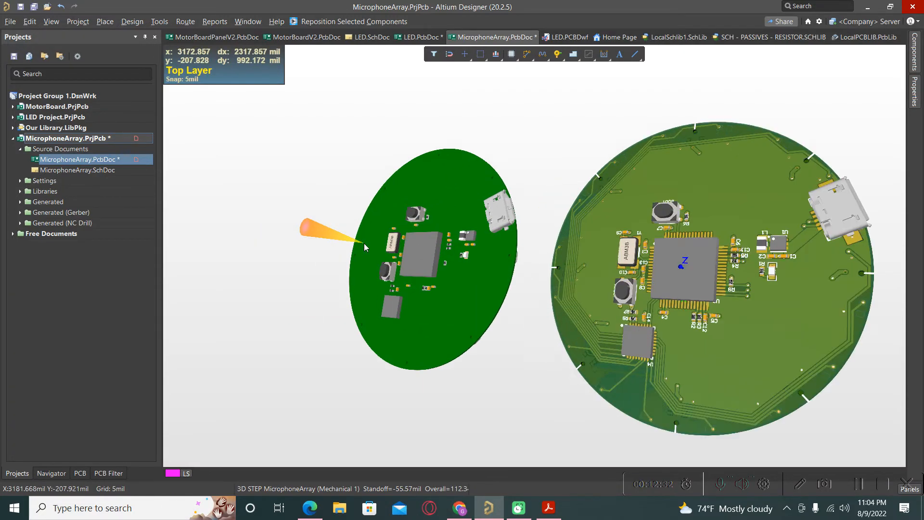
pyautogui.keyDown('shift'); pyautogui.moveTo(373, 281); pyautogui.dragTo(404, 324, button='right'); pyautogui.keyUp('shift')
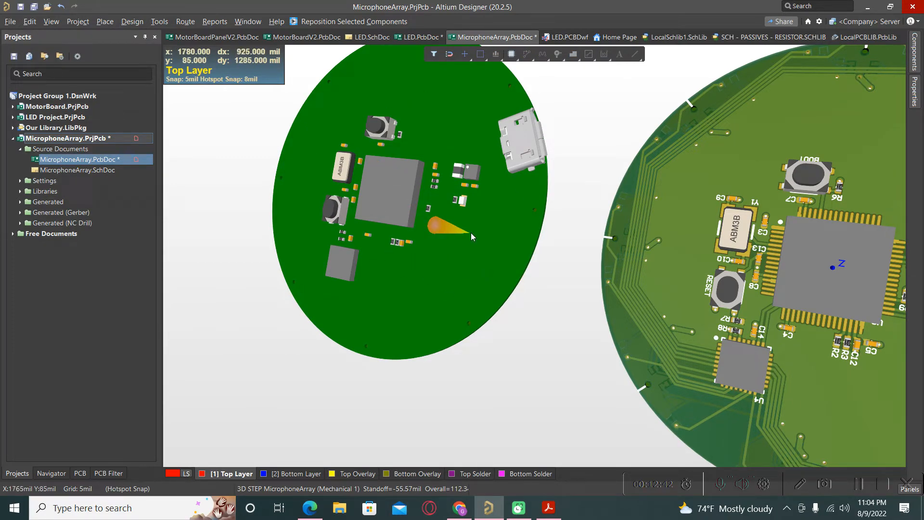
pyautogui.press('shift')
pyautogui.keyDown('shift'); pyautogui.moveTo(466, 234); pyautogui.dragTo(522, 253, button='right'); pyautogui.keyUp('shift')
pyautogui.keyDown('ctrl'); pyautogui.scroll(-1, 404, 240); pyautogui.keyUp('ctrl')
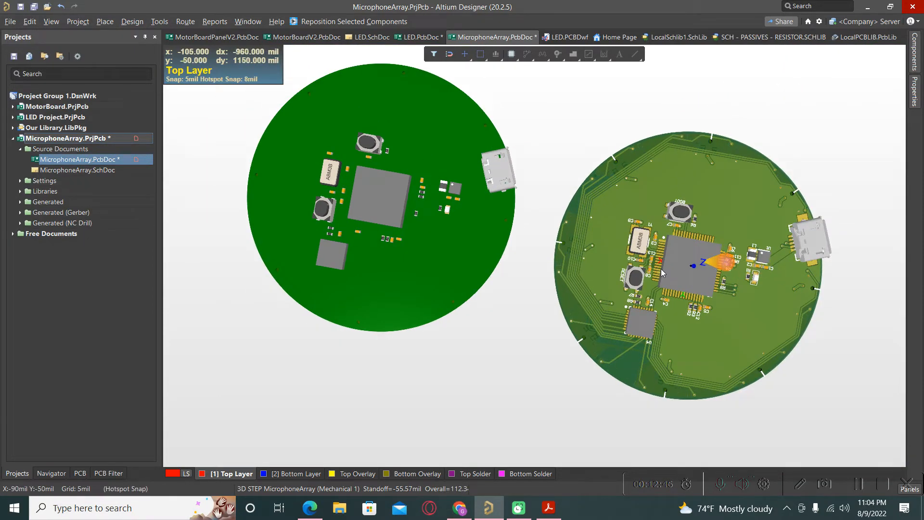
pyautogui.press('shift')
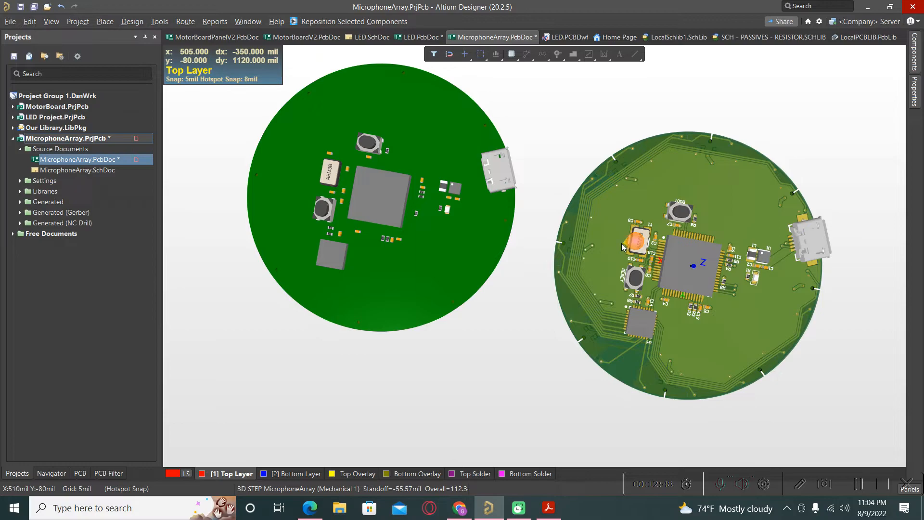
pyautogui.keyDown('shift'); pyautogui.moveTo(529, 255); pyautogui.dragTo(227, 258, button='right'); pyautogui.keyUp('shift')
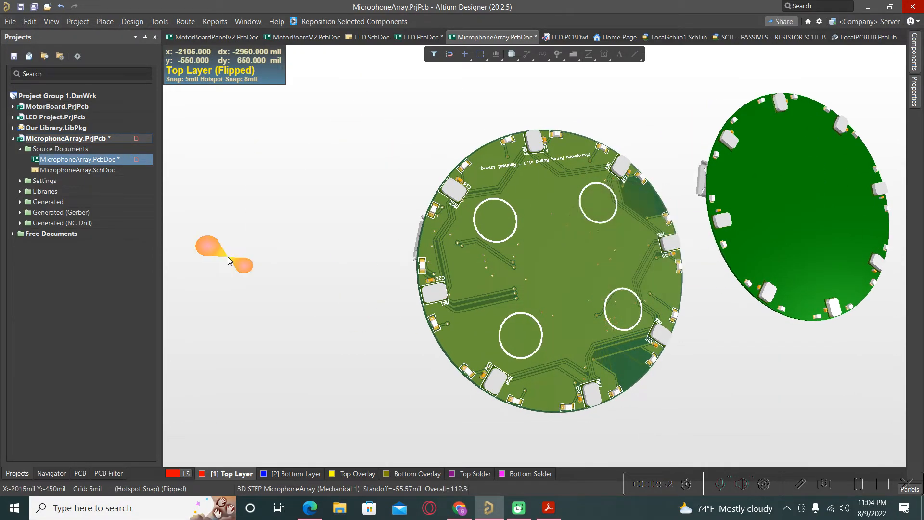
pyautogui.press('2')
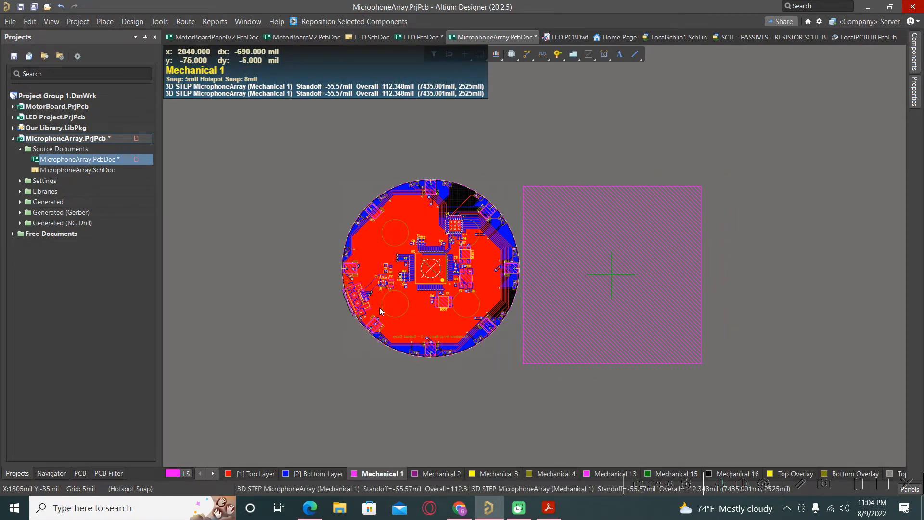
# Move the STEP body over the round board to 35.001/-45 mil
pyautogui.moveTo(470, 318)
pyautogui.mouseDown()
pyautogui.moveTo(441, 322)
pyautogui.moveTo(438, 313)
pyautogui.mouseUp()
pyautogui.moveTo(375, 312)
pyautogui.mouseDown()
pyautogui.moveTo(340, 305)
pyautogui.moveTo(350, 290)
pyautogui.moveTo(393, 301)
pyautogui.moveTo(406, 255)
pyautogui.moveTo(435, 279)
pyautogui.moveTo(420, 276)
pyautogui.moveTo(436, 272)
pyautogui.moveTo(437, 282)
pyautogui.mouseUp()
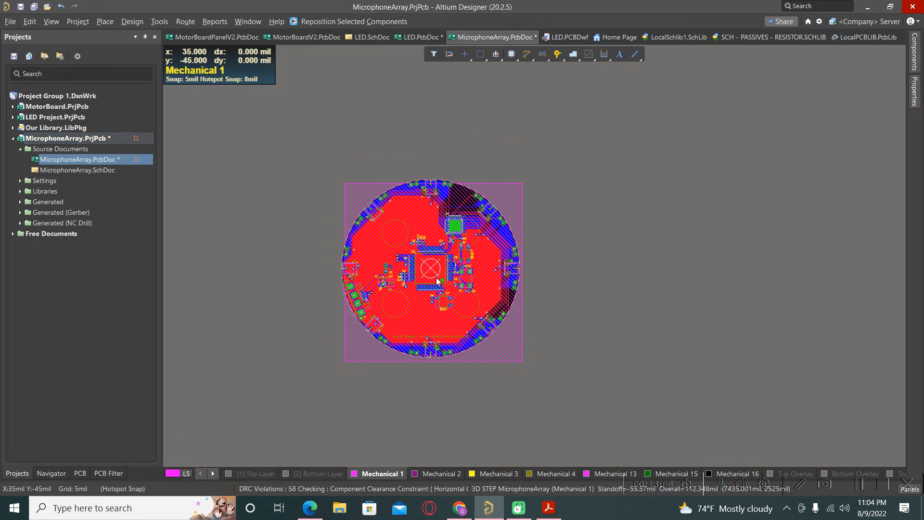
pyautogui.click(612, 259)
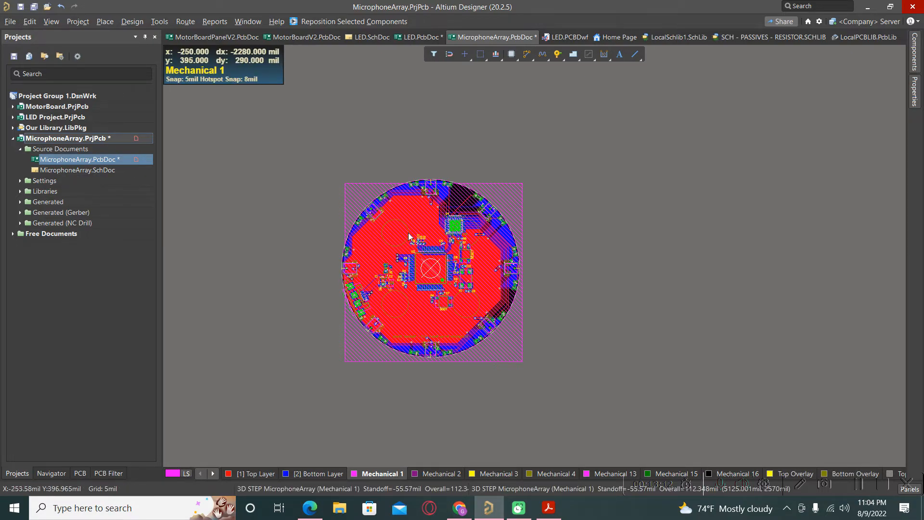
pyautogui.keyDown('ctrl'); pyautogui.scroll(3, 408, 215); pyautogui.keyUp('ctrl')
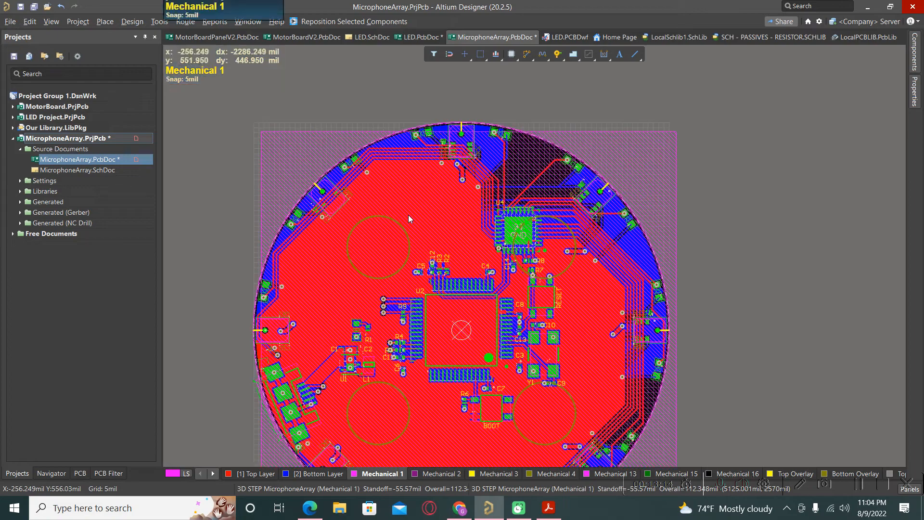
pyautogui.keyDown('ctrl'); pyautogui.scroll(1, 408, 215); pyautogui.keyUp('ctrl')
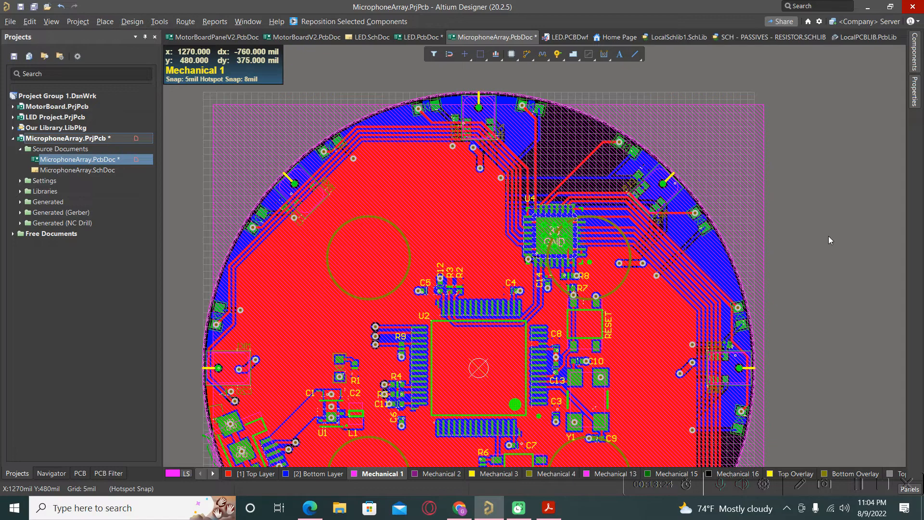
pyautogui.keyDown('ctrl'); pyautogui.scroll(-1, 823, 251); pyautogui.keyUp('ctrl')
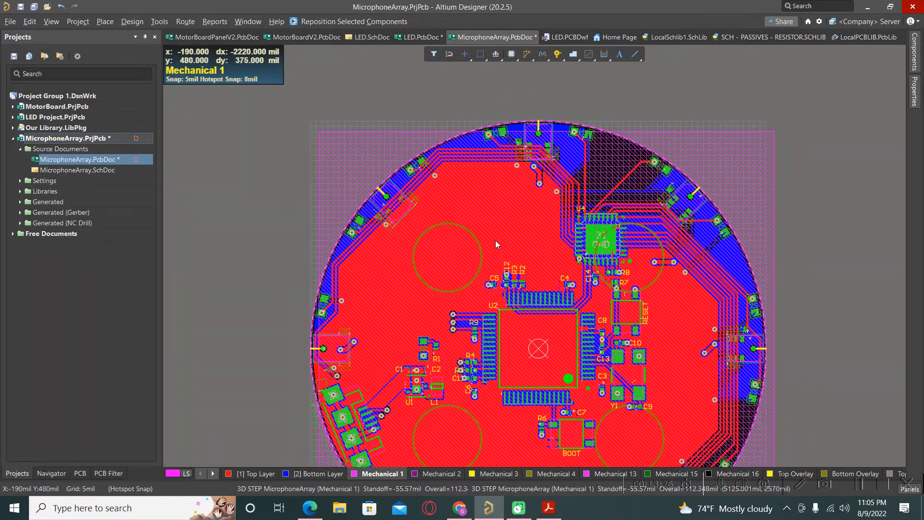
# Reset the board's error markers and select the STEP body
pyautogui.click(166, 25)
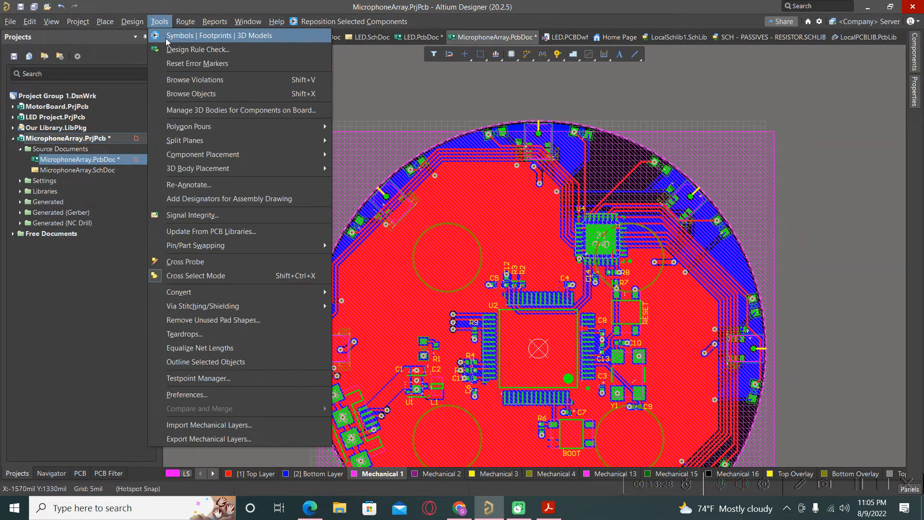
pyautogui.click(185, 64)
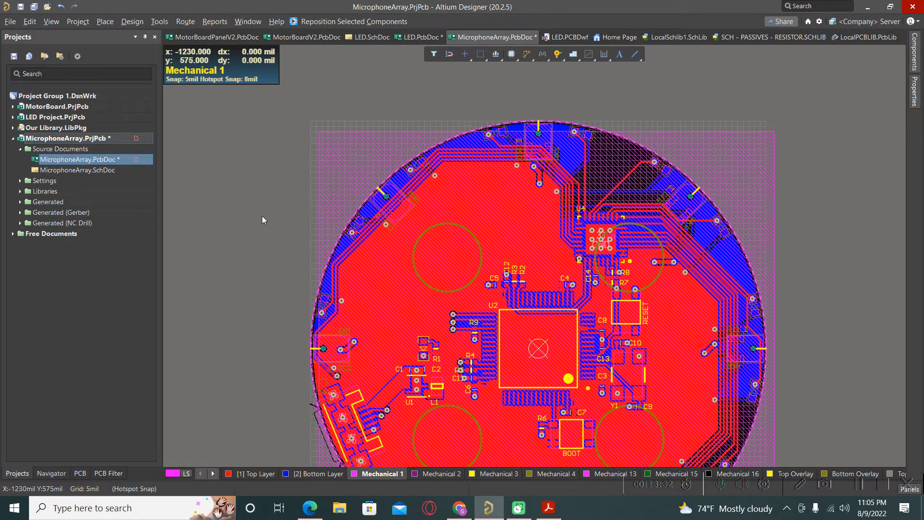
pyautogui.keyDown('ctrl'); pyautogui.scroll(-2, 270, 174); pyautogui.keyUp('ctrl')
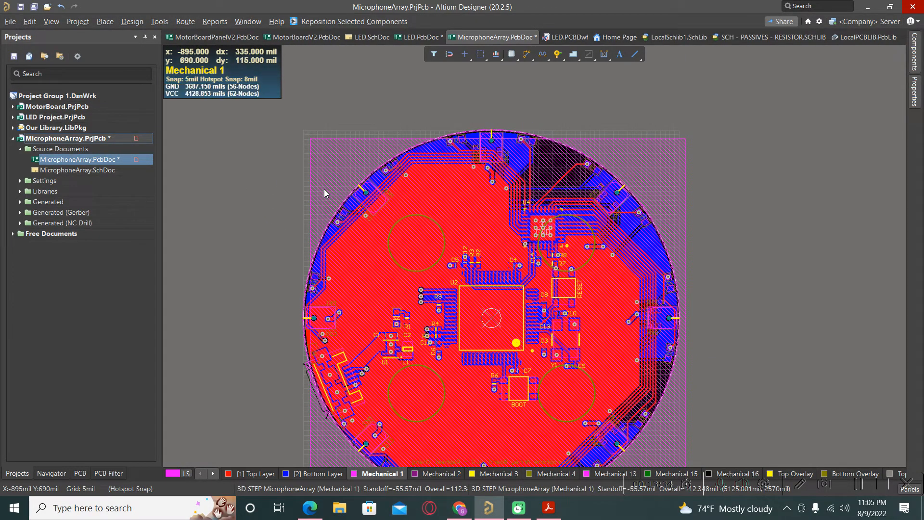
pyautogui.click(324, 190)
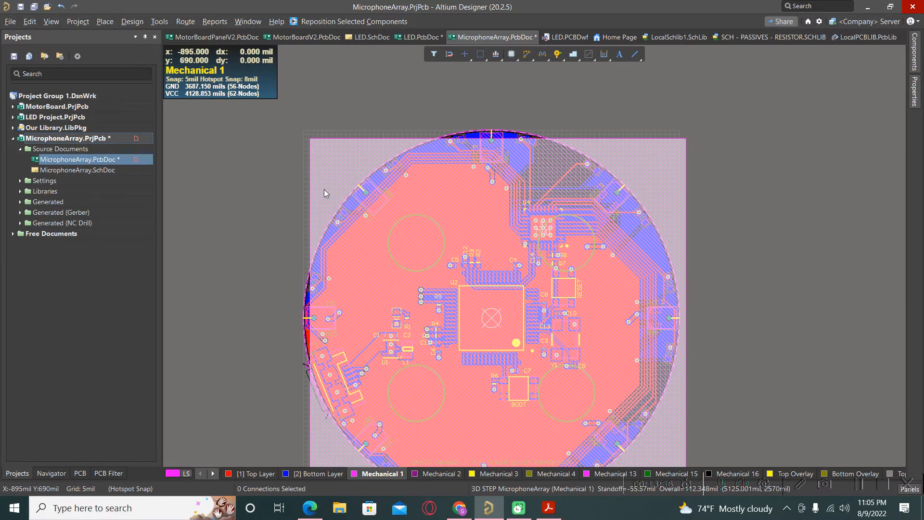
# Open the STEP body's properties and edit its standoff height
pyautogui.doubleClick(324, 190)
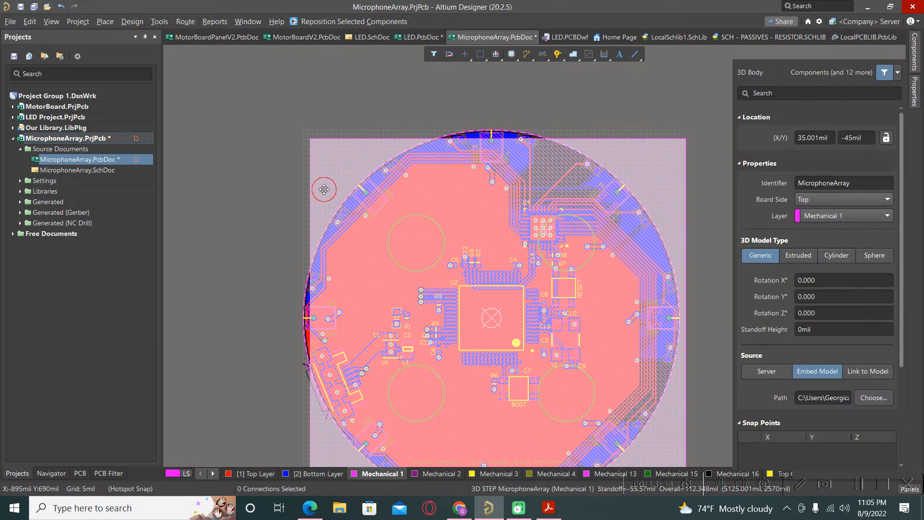
pyautogui.click(826, 332)
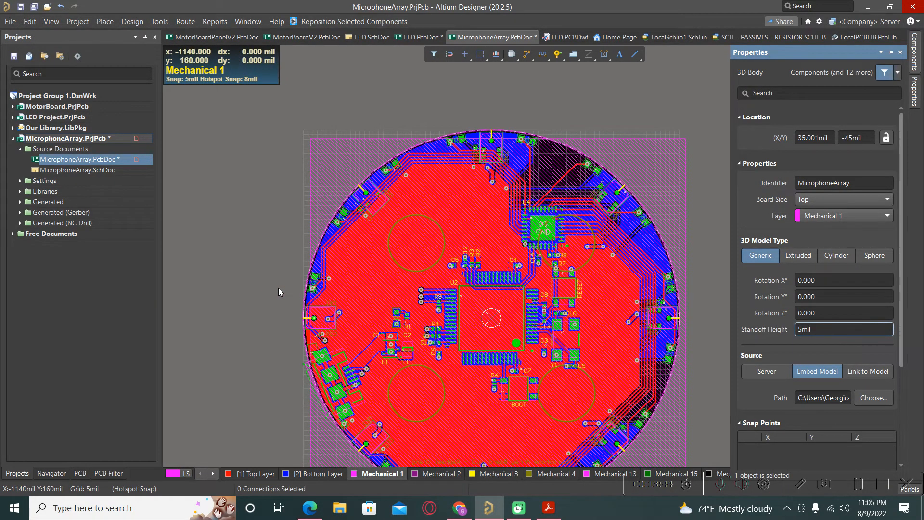
pyautogui.click(250, 293)
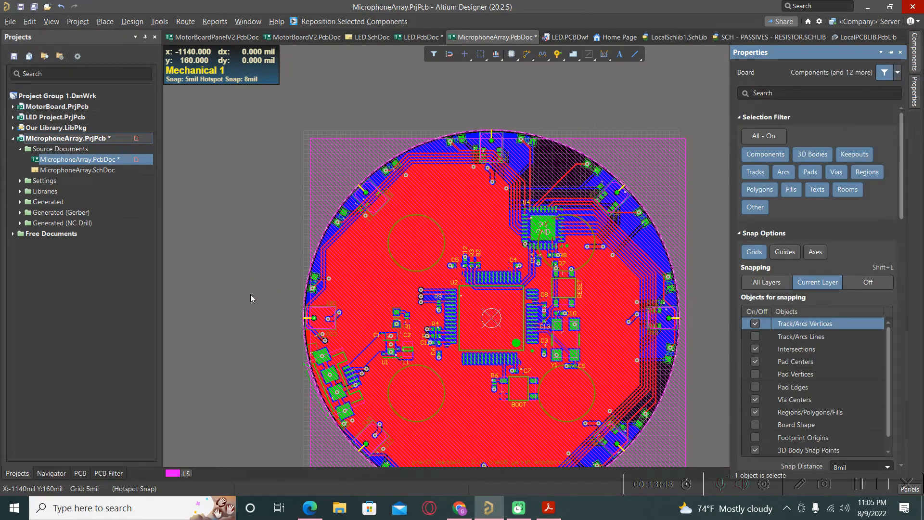
# In 3D view, reset error markers and orbit the board edge-on to check alignment
pyautogui.press('3')
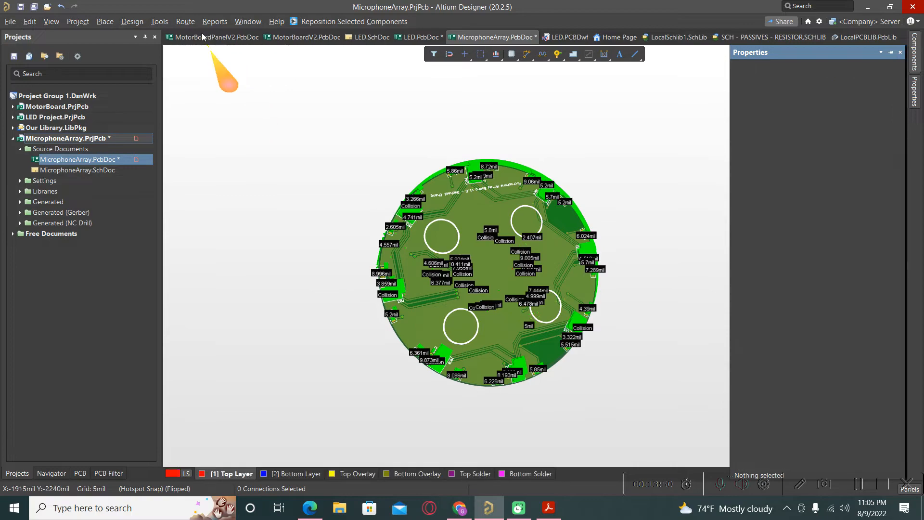
pyautogui.click(160, 21)
pyautogui.click(175, 63)
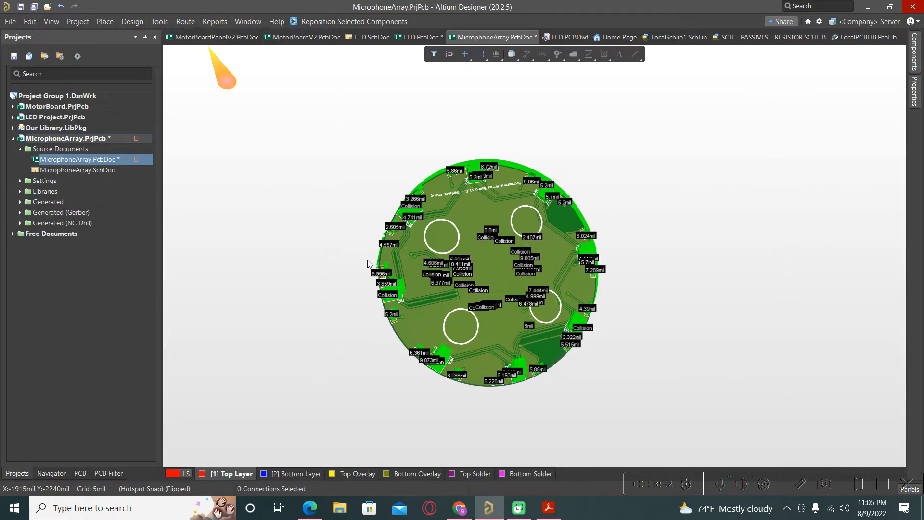
pyautogui.keyDown('shift'); pyautogui.moveTo(366, 289); pyautogui.dragTo(585, 328, button='right'); pyautogui.keyUp('shift')
pyautogui.keyDown('shift'); pyautogui.rightClick(583, 325); pyautogui.keyUp('shift')
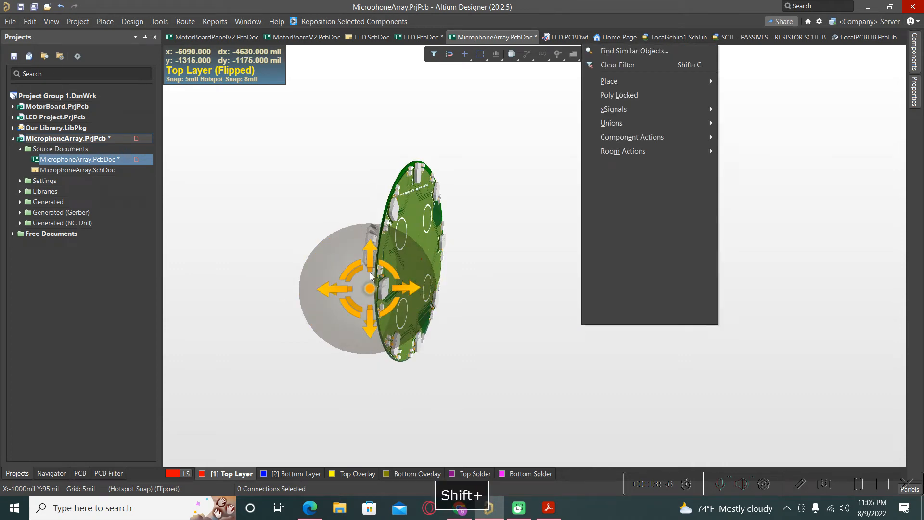
pyautogui.keyDown('shift'); pyautogui.moveTo(462, 271); pyautogui.dragTo(539, 268, button='right'); pyautogui.keyUp('shift')
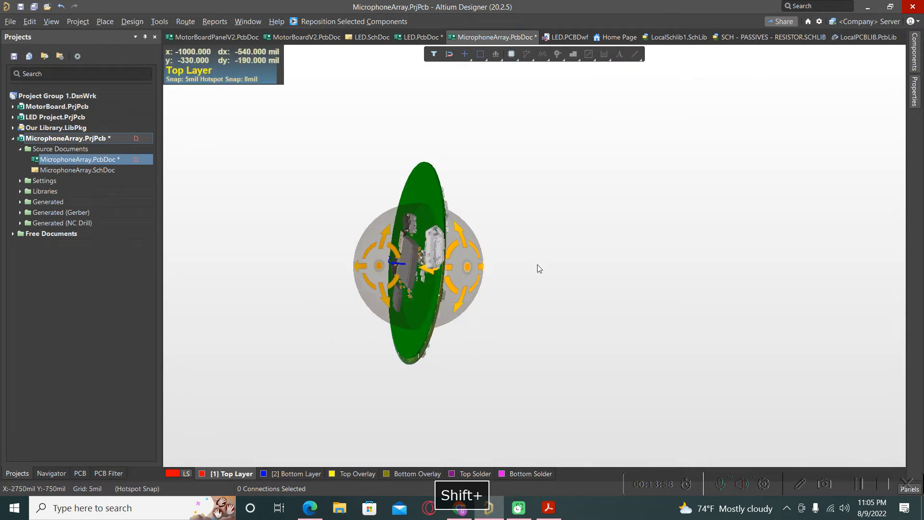
pyautogui.scroll(5, 442, 207)
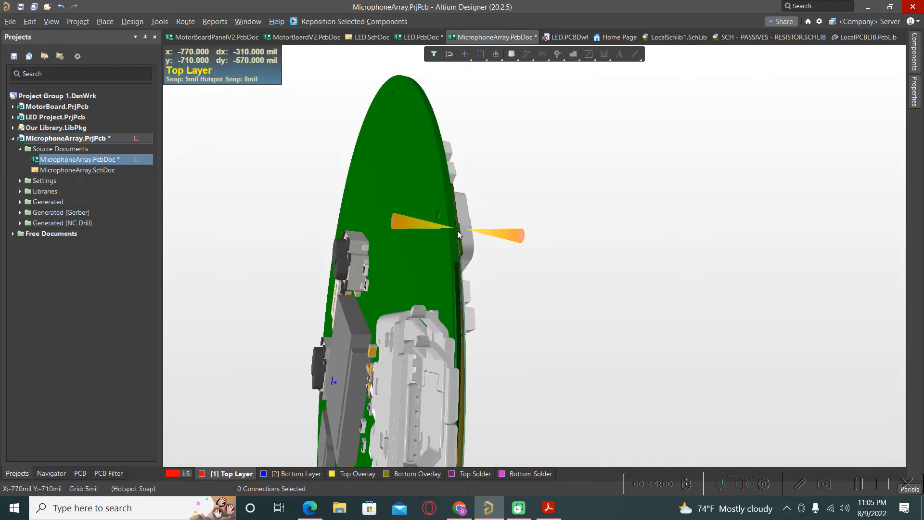
pyautogui.keyDown('shift'); pyautogui.moveTo(442, 207); pyautogui.dragTo(313, 234, button='right'); pyautogui.keyUp('shift')
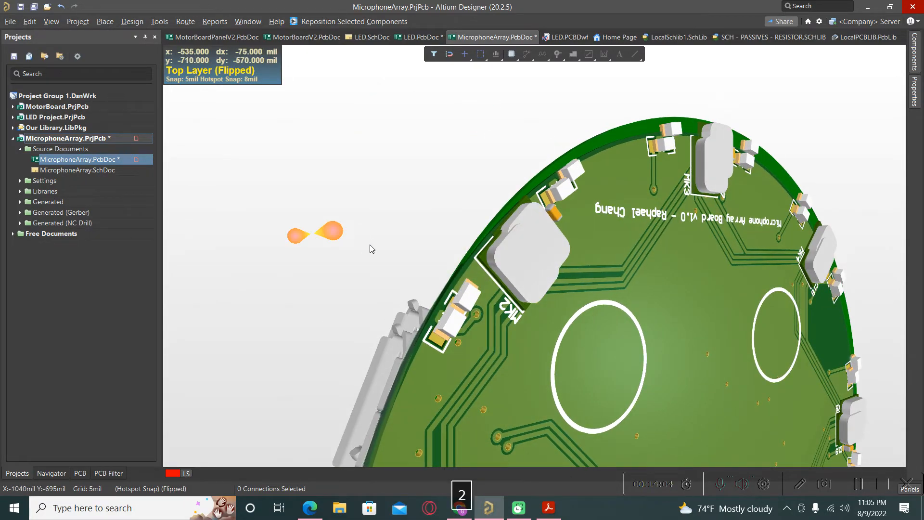
# Set the imported 3D body's standoff height to 7mil
pyautogui.press('2')
pyautogui.doubleClick(332, 185)
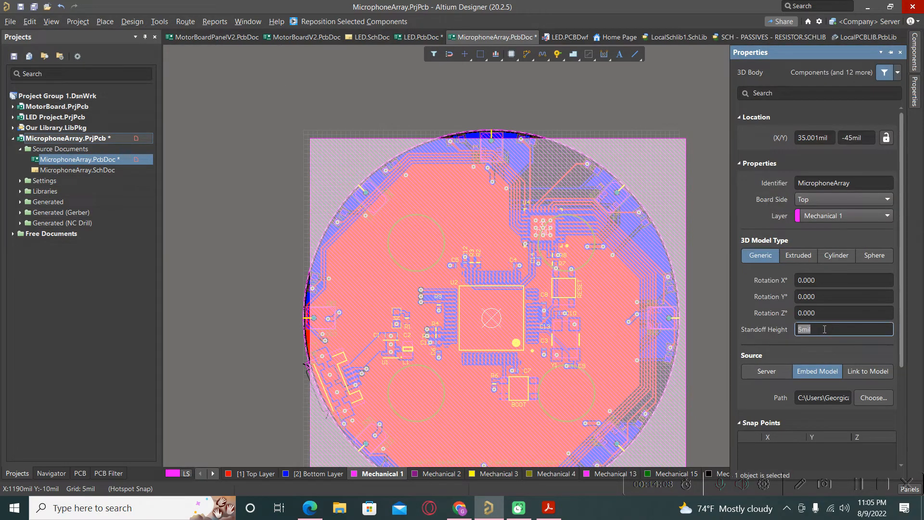
pyautogui.write('7')
pyautogui.press('Return')
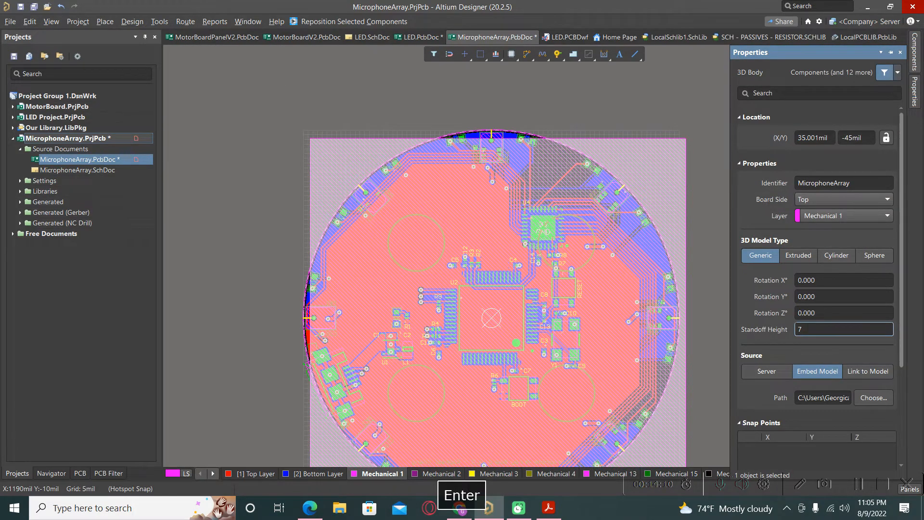
pyautogui.click(221, 237)
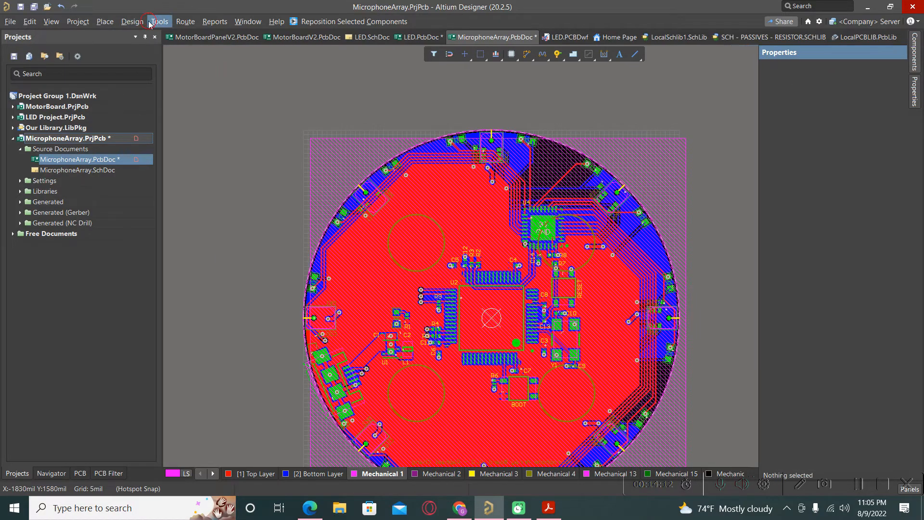
# Reset error markers and orbit the 3D board edge-on and slanted to inspect
pyautogui.click(159, 21)
pyautogui.click(178, 64)
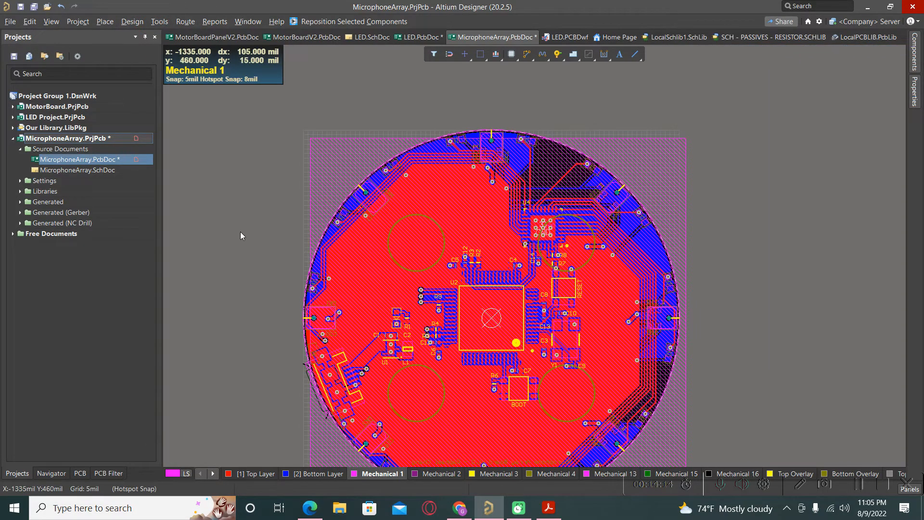
pyautogui.press('3')
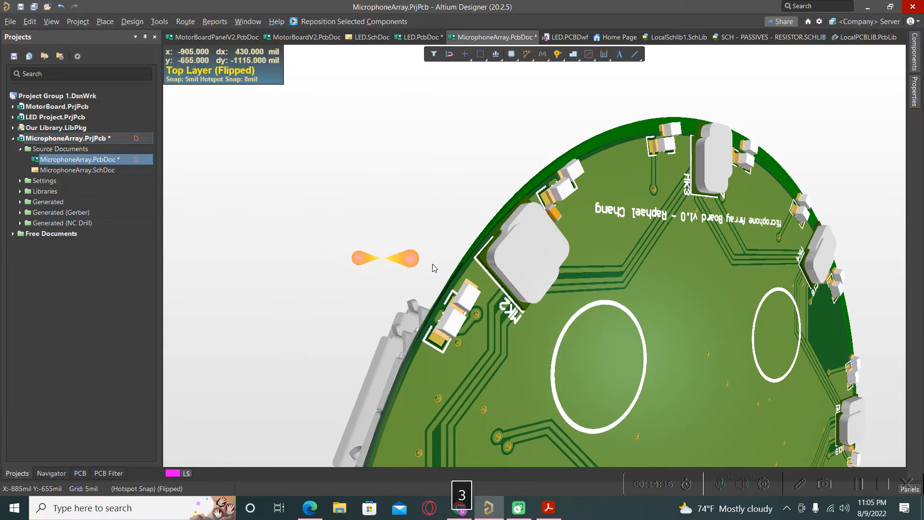
pyautogui.keyDown('shift'); pyautogui.moveTo(415, 260); pyautogui.dragTo(646, 331, button='right'); pyautogui.keyUp('shift')
pyautogui.keyDown('shift'); pyautogui.moveTo(400, 259); pyautogui.dragTo(530, 169, button='right'); pyautogui.keyUp('shift')
# Set the imported 3D body's standoff height to 10mil
pyautogui.press('2')
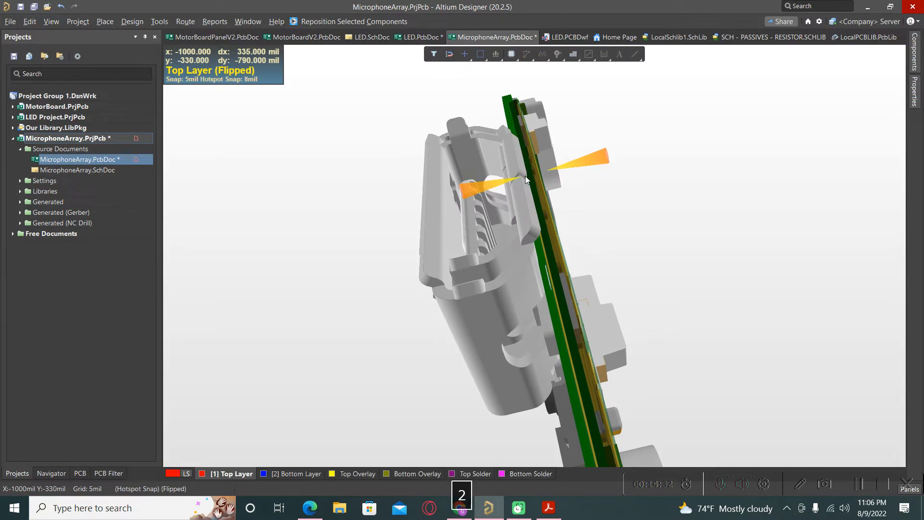
pyautogui.doubleClick(339, 172)
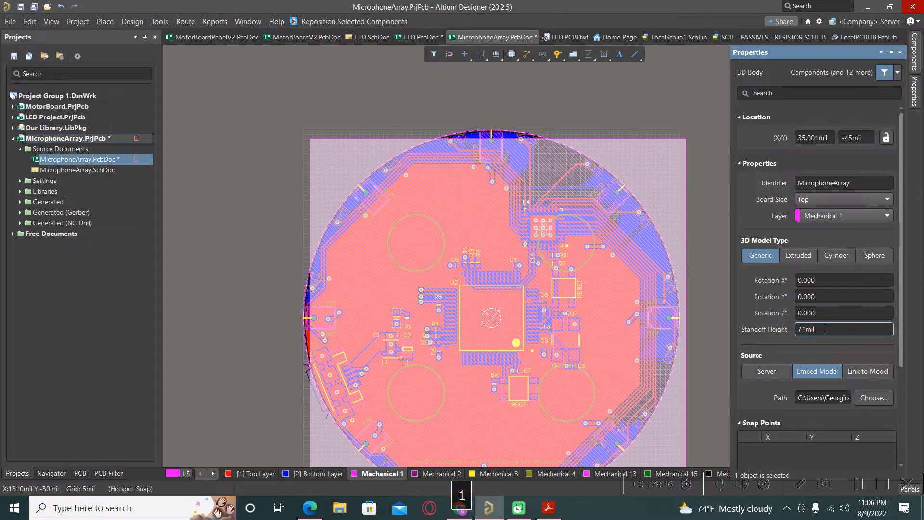
pyautogui.write('1')
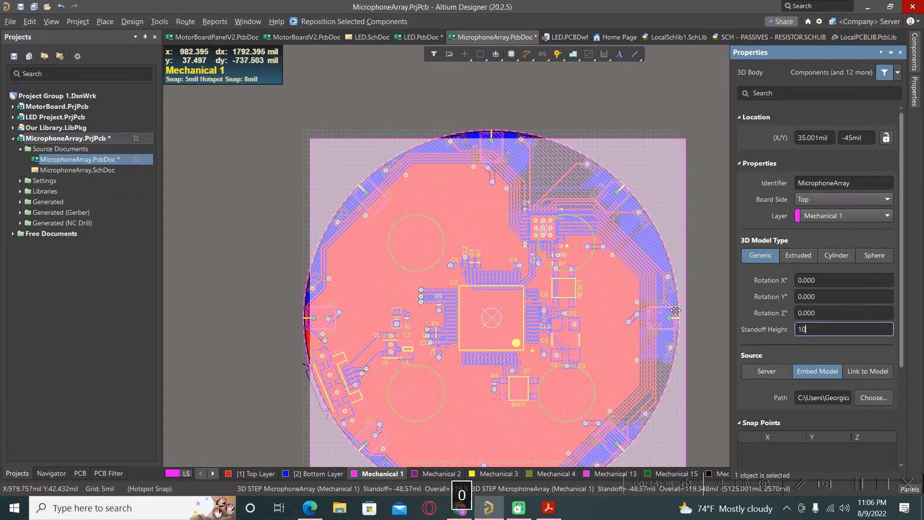
pyautogui.write('0')
pyautogui.press('Return')
pyautogui.click(235, 275)
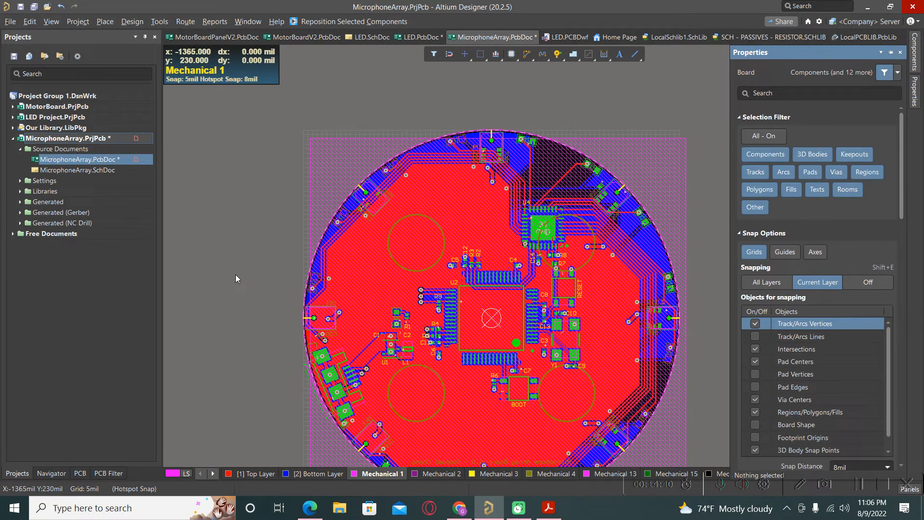
# Reset error markers in 3D, orbit the board nearly edge-on, then return to 2D
pyautogui.press('3')
pyautogui.keyDown('shift'); pyautogui.moveTo(439, 288); pyautogui.dragTo(169, 49, button='right'); pyautogui.keyUp('shift')
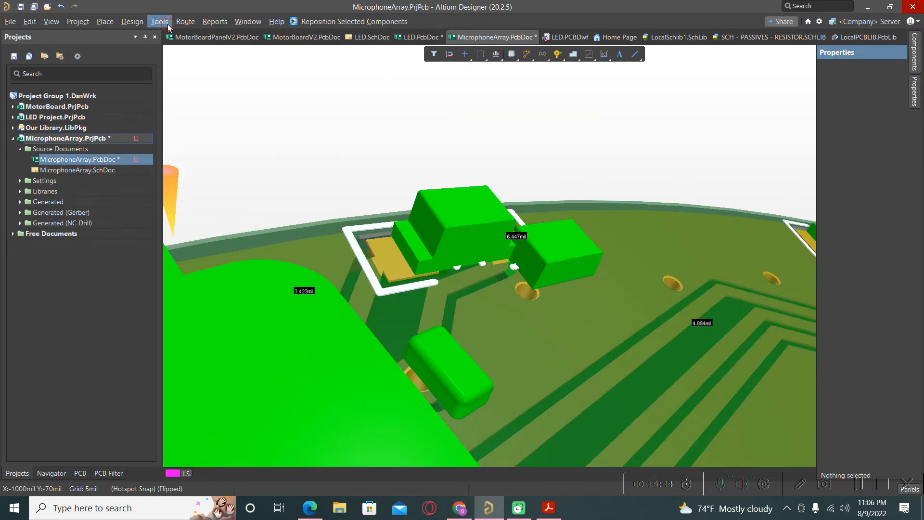
pyautogui.click(168, 24)
pyautogui.click(177, 63)
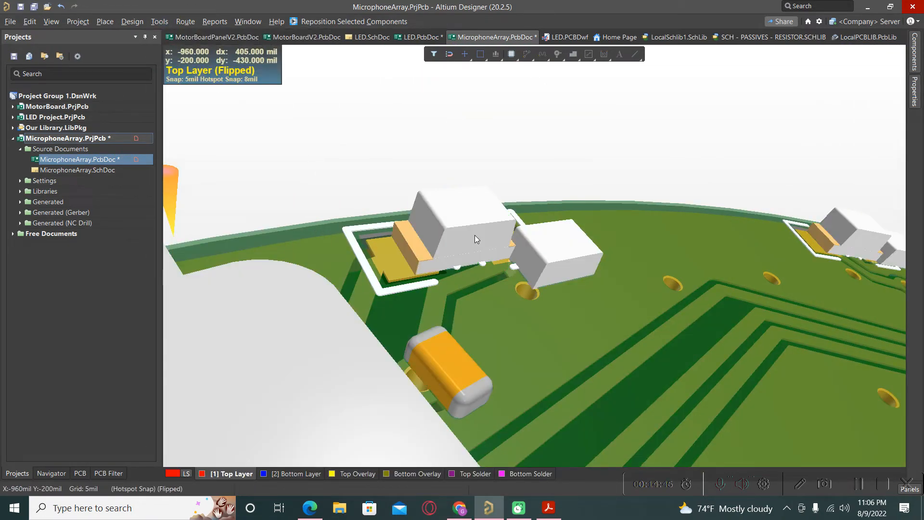
pyautogui.keyDown('ctrl'); pyautogui.scroll(-5, 541, 240); pyautogui.keyUp('ctrl')
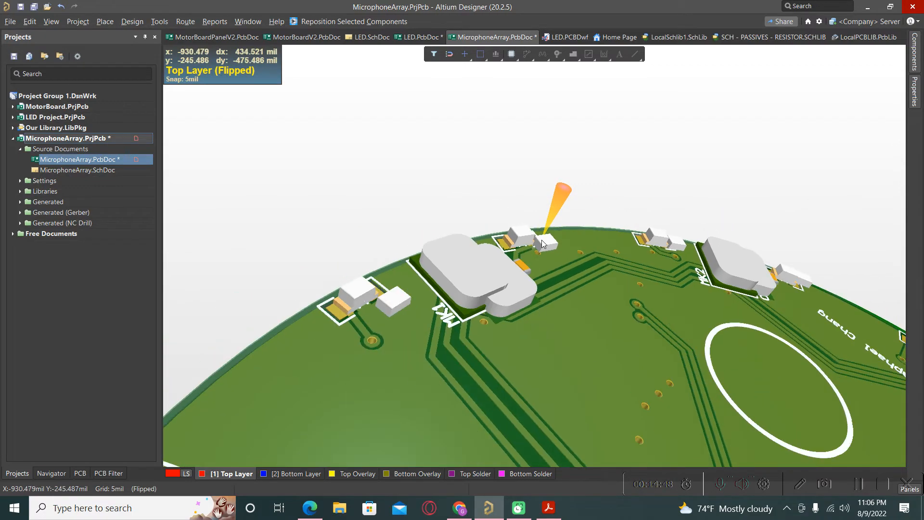
pyautogui.keyDown('ctrl'); pyautogui.scroll(-5, 540, 240); pyautogui.keyUp('ctrl')
pyautogui.keyDown('shift'); pyautogui.moveTo(454, 341); pyautogui.dragTo(679, 305, button='right'); pyautogui.keyUp('shift')
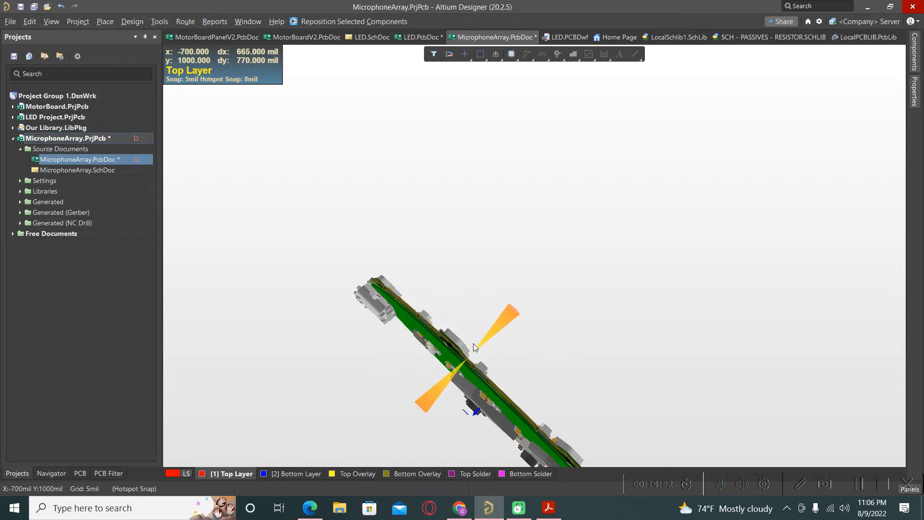
pyautogui.keyDown('ctrl'); pyautogui.scroll(6, 437, 345); pyautogui.keyUp('ctrl')
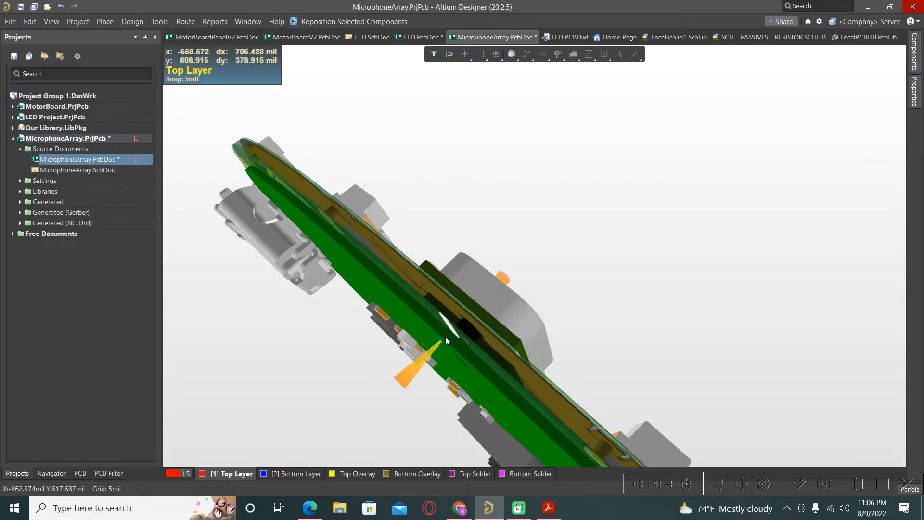
pyautogui.press('2')
pyautogui.click(322, 182)
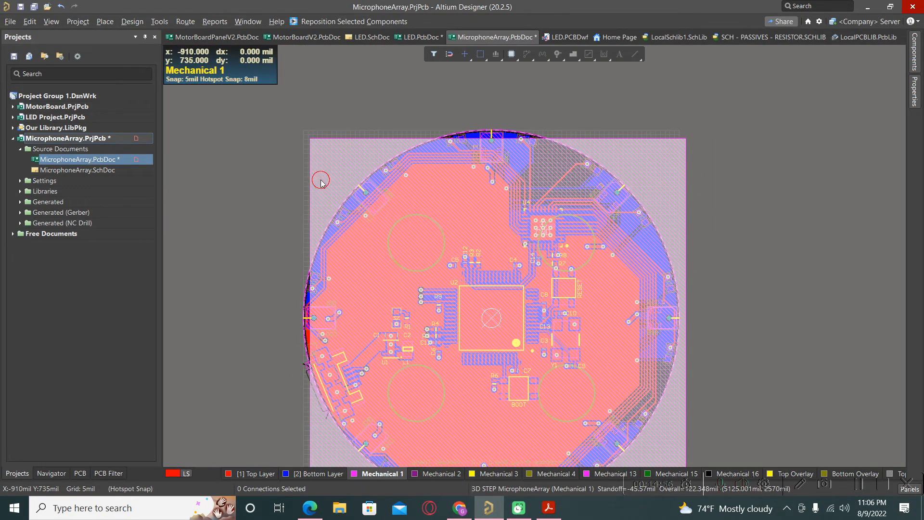
# Change the 3D body's standoff height to 20mil and clear the reappeared error markers
pyautogui.doubleClick(599, 304)
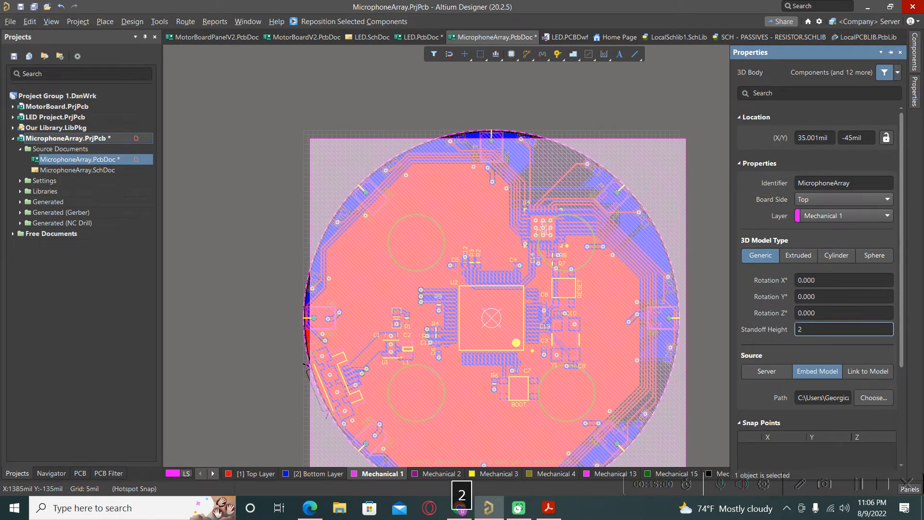
pyautogui.press('Return')
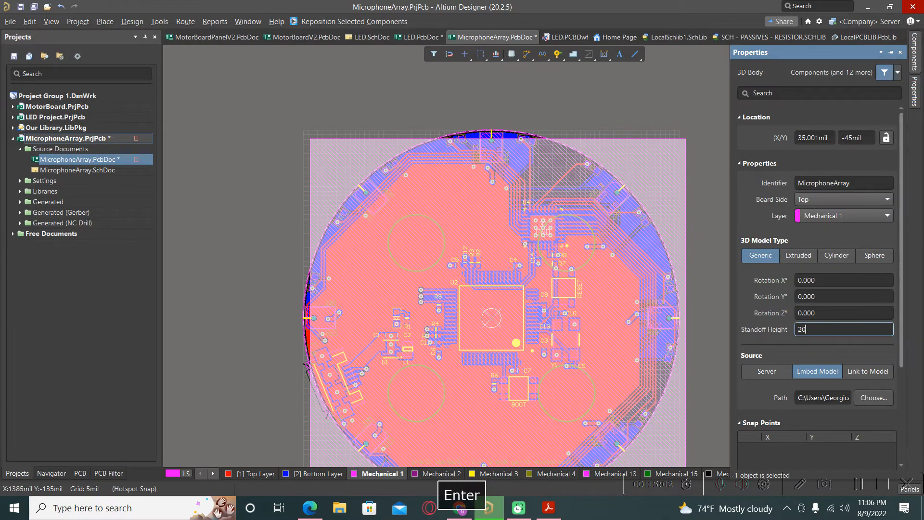
pyautogui.click(240, 207)
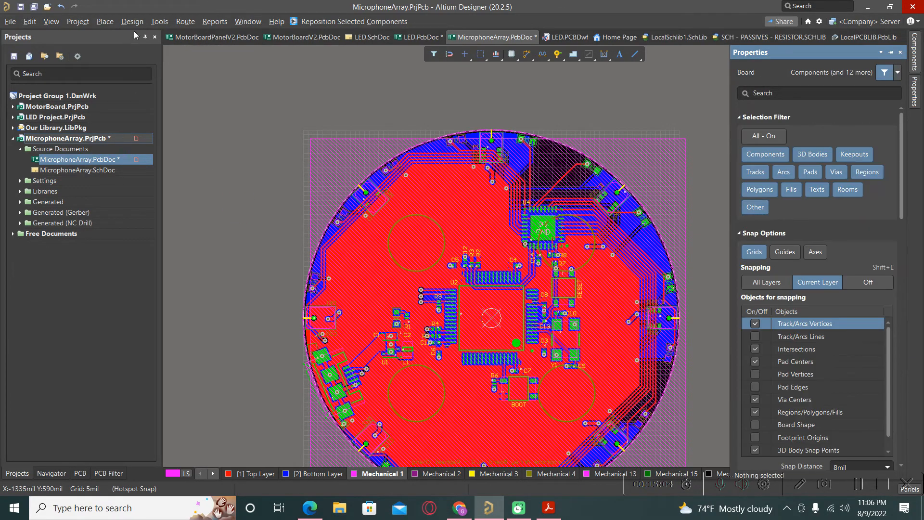
pyautogui.click(159, 21)
pyautogui.click(182, 67)
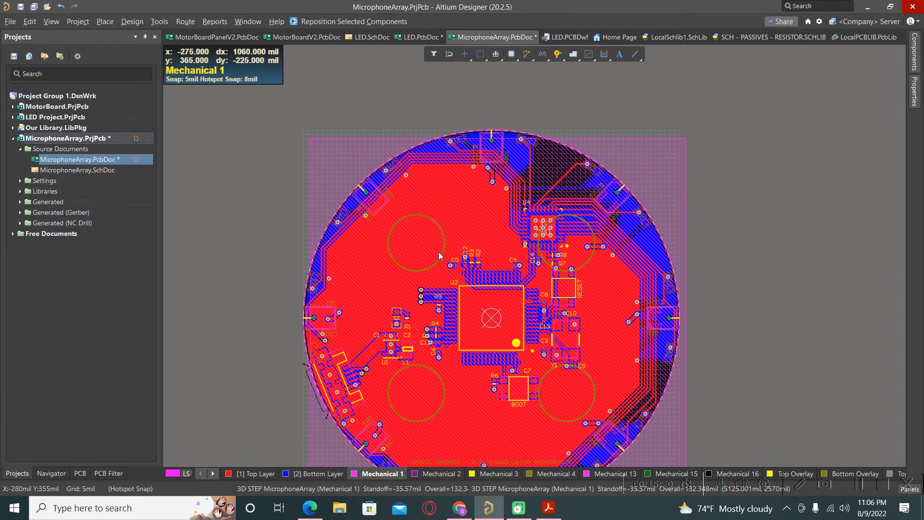
# Orbit and zoom the 3D view to check the STEP body's alignment over the board
pyautogui.press('3')
pyautogui.keyDown('shift'); pyautogui.moveTo(387, 277); pyautogui.dragTo(380, 313, button='right'); pyautogui.keyUp('shift')
pyautogui.scroll(3, 409, 110)
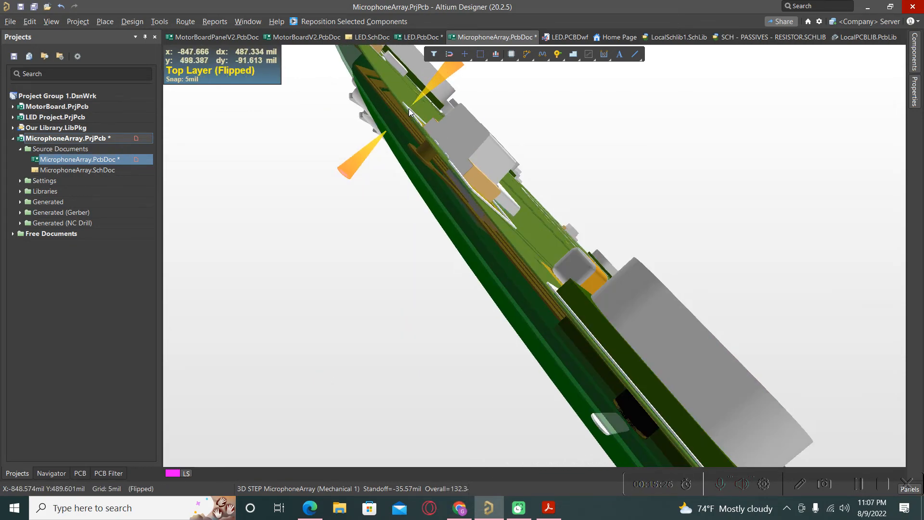
pyautogui.keyDown('shift'); pyautogui.moveTo(448, 250); pyautogui.dragTo(540, 224, button='right'); pyautogui.keyUp('shift')
pyautogui.keyDown('ctrl'); pyautogui.scroll(4, 440, 167); pyautogui.keyUp('ctrl')
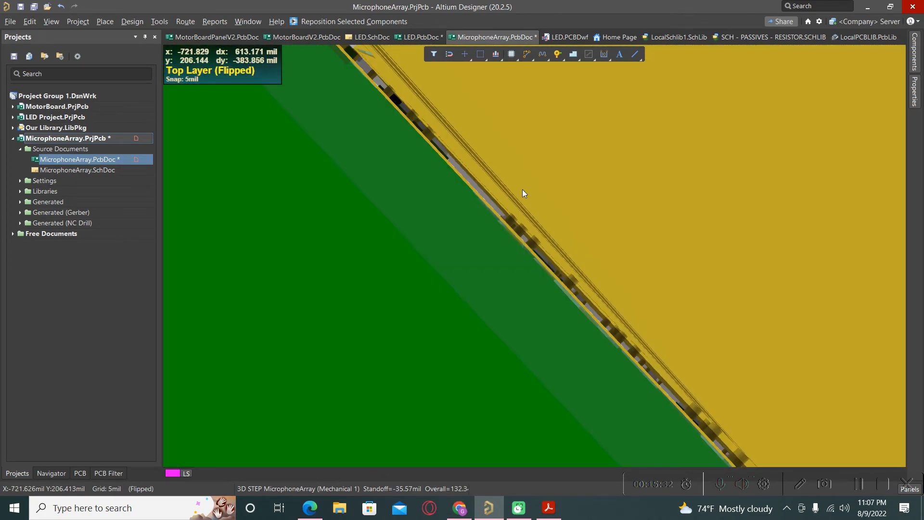
pyautogui.keyDown('ctrl'); pyautogui.scroll(-4, 522, 189); pyautogui.keyUp('ctrl')
pyautogui.keyDown('ctrl'); pyautogui.scroll(-4, 513, 250); pyautogui.keyUp('ctrl')
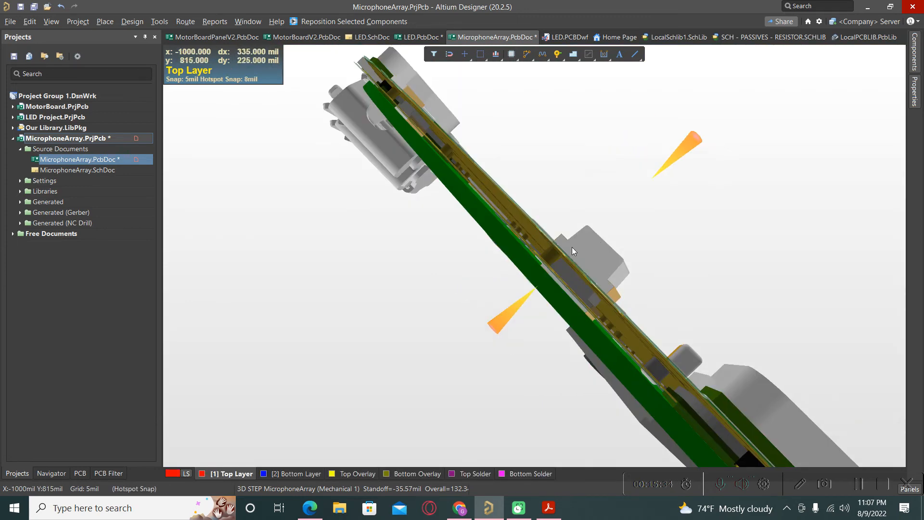
pyautogui.keyDown('shift'); pyautogui.moveTo(587, 263); pyautogui.dragTo(487, 271, button='right'); pyautogui.keyUp('shift')
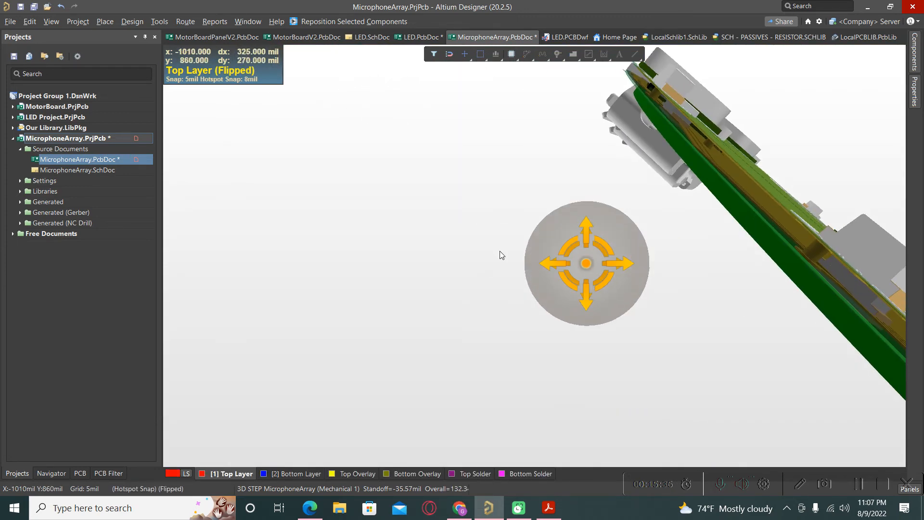
pyautogui.keyDown('ctrl'); pyautogui.scroll(-3, 400, 211); pyautogui.keyUp('ctrl')
pyautogui.keyDown('ctrl'); pyautogui.scroll(-1, 400, 211); pyautogui.keyUp('ctrl')
pyautogui.keyDown('shift'); pyautogui.moveTo(776, 240); pyautogui.dragTo(634, 228, button='right'); pyautogui.keyUp('shift')
pyautogui.keyDown('ctrl'); pyautogui.scroll(-5, 620, 213); pyautogui.keyUp('ctrl')
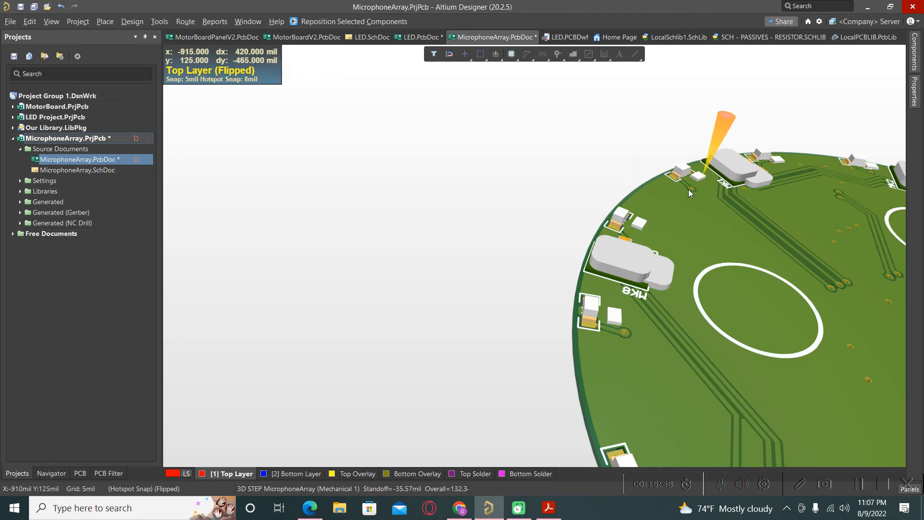
pyautogui.keyDown('ctrl'); pyautogui.scroll(-4, 455, 279); pyautogui.keyUp('ctrl')
pyautogui.keyDown('ctrl'); pyautogui.scroll(-3, 409, 303); pyautogui.keyUp('ctrl')
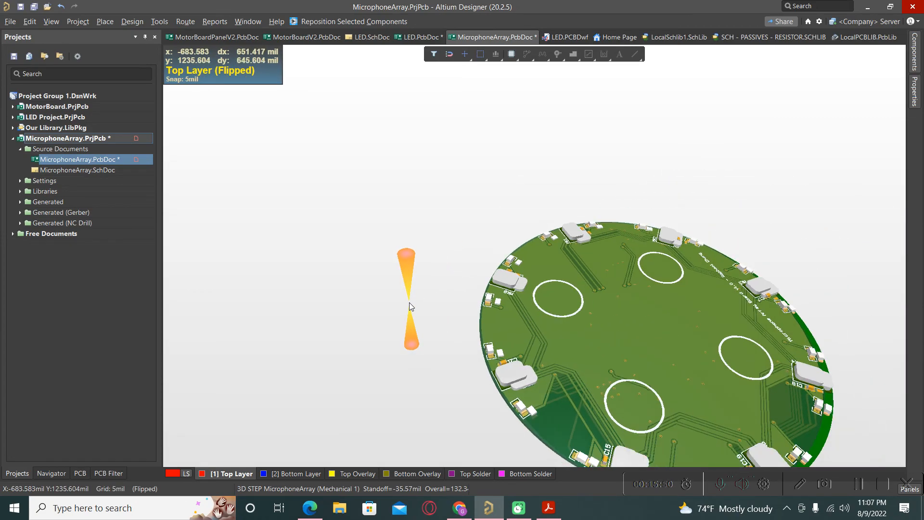
# Return to 2D layout and delete the imported STEP body
pyautogui.press('2')
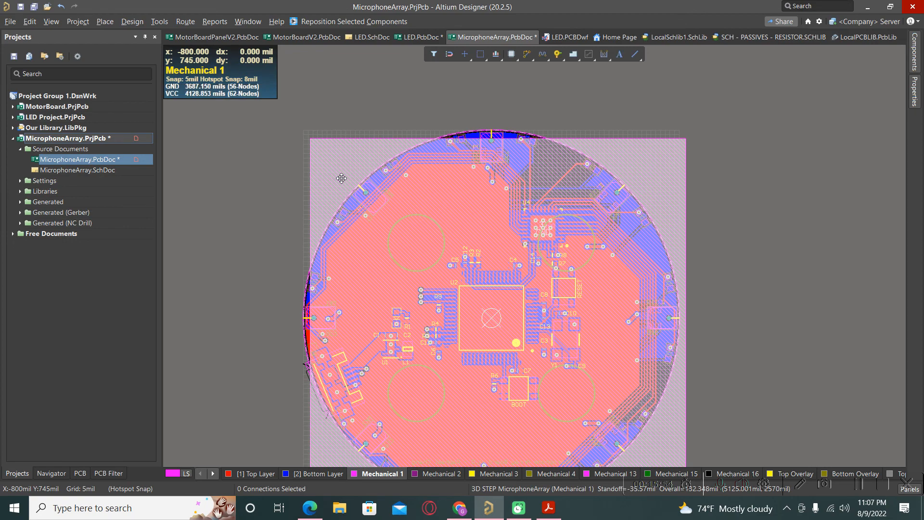
pyautogui.press('Delete')
pyautogui.scroll(-2, 342, 178)
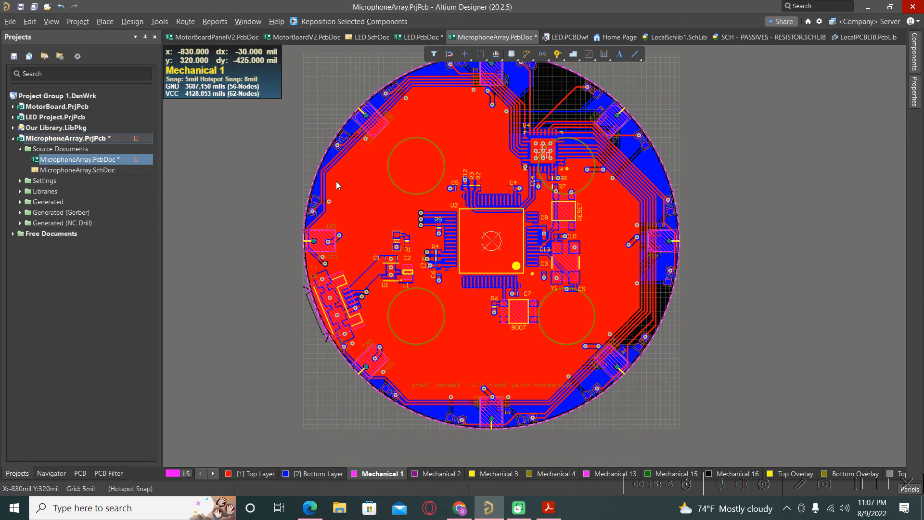